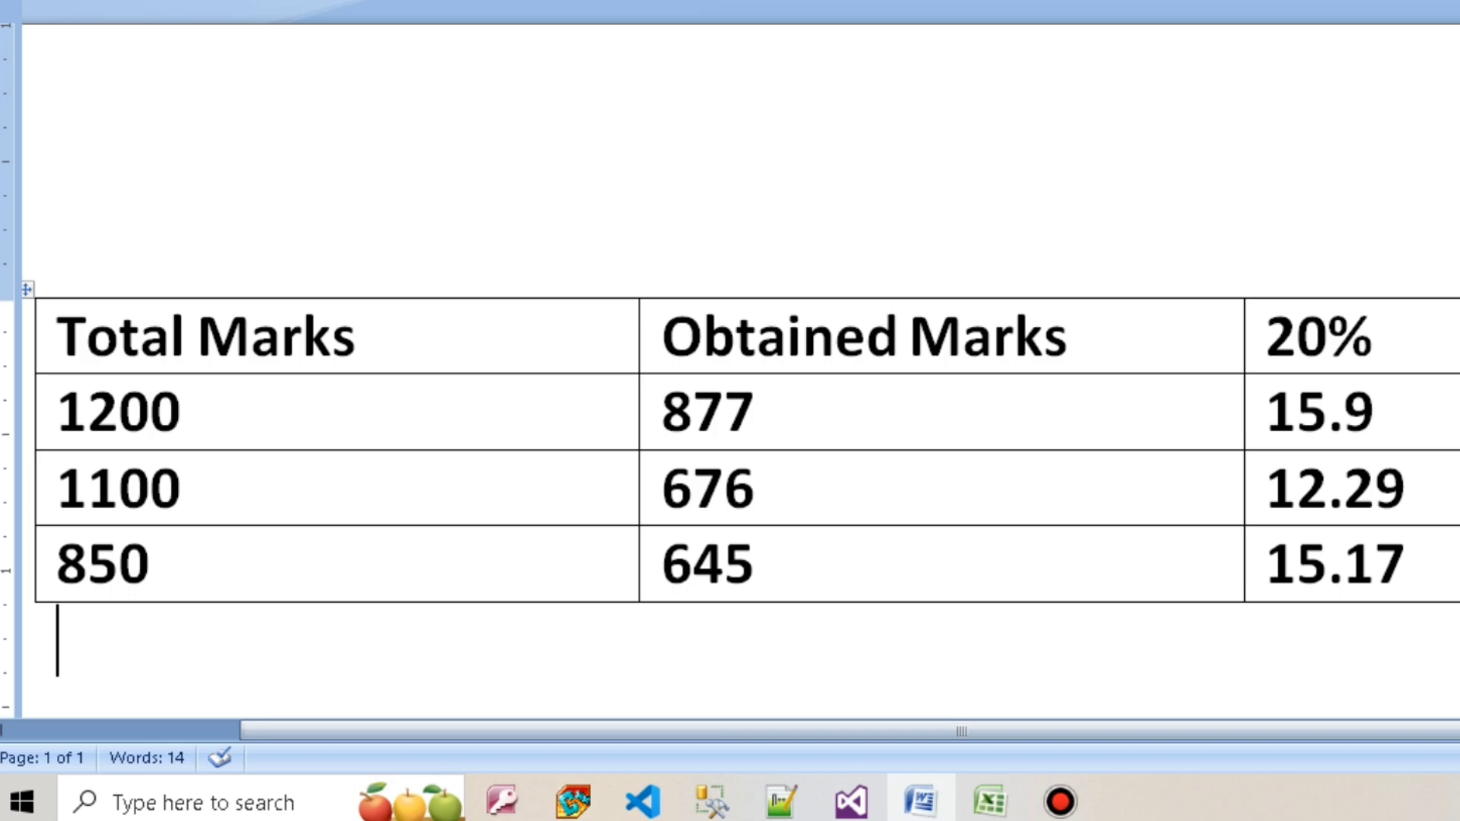
- Examine the total marks, obtained marks and 20% values in the first two data rows of the table
left_click_drag(181, 411, 58, 411)
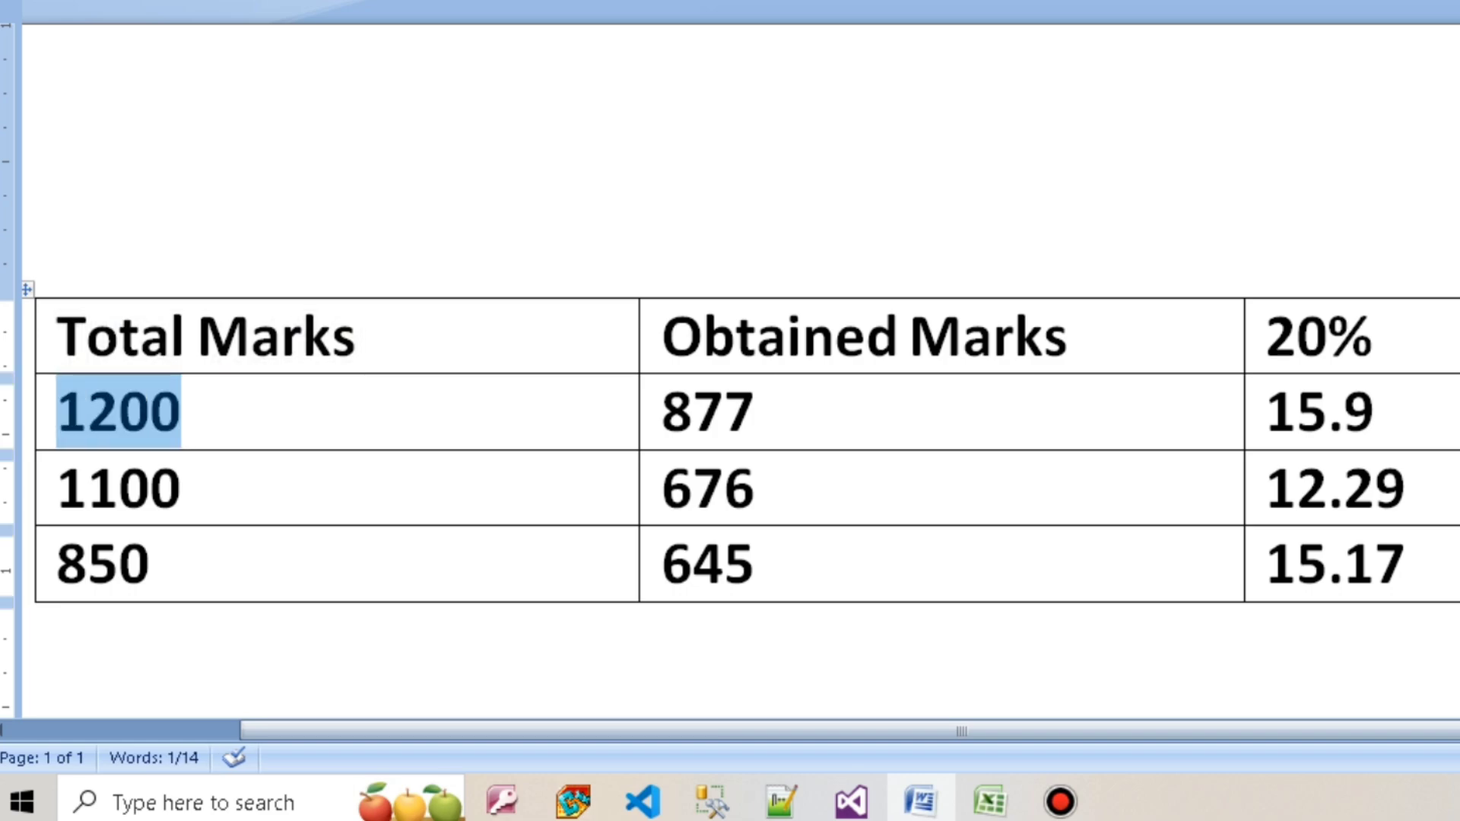
left_click_drag(753, 411, 609, 412)
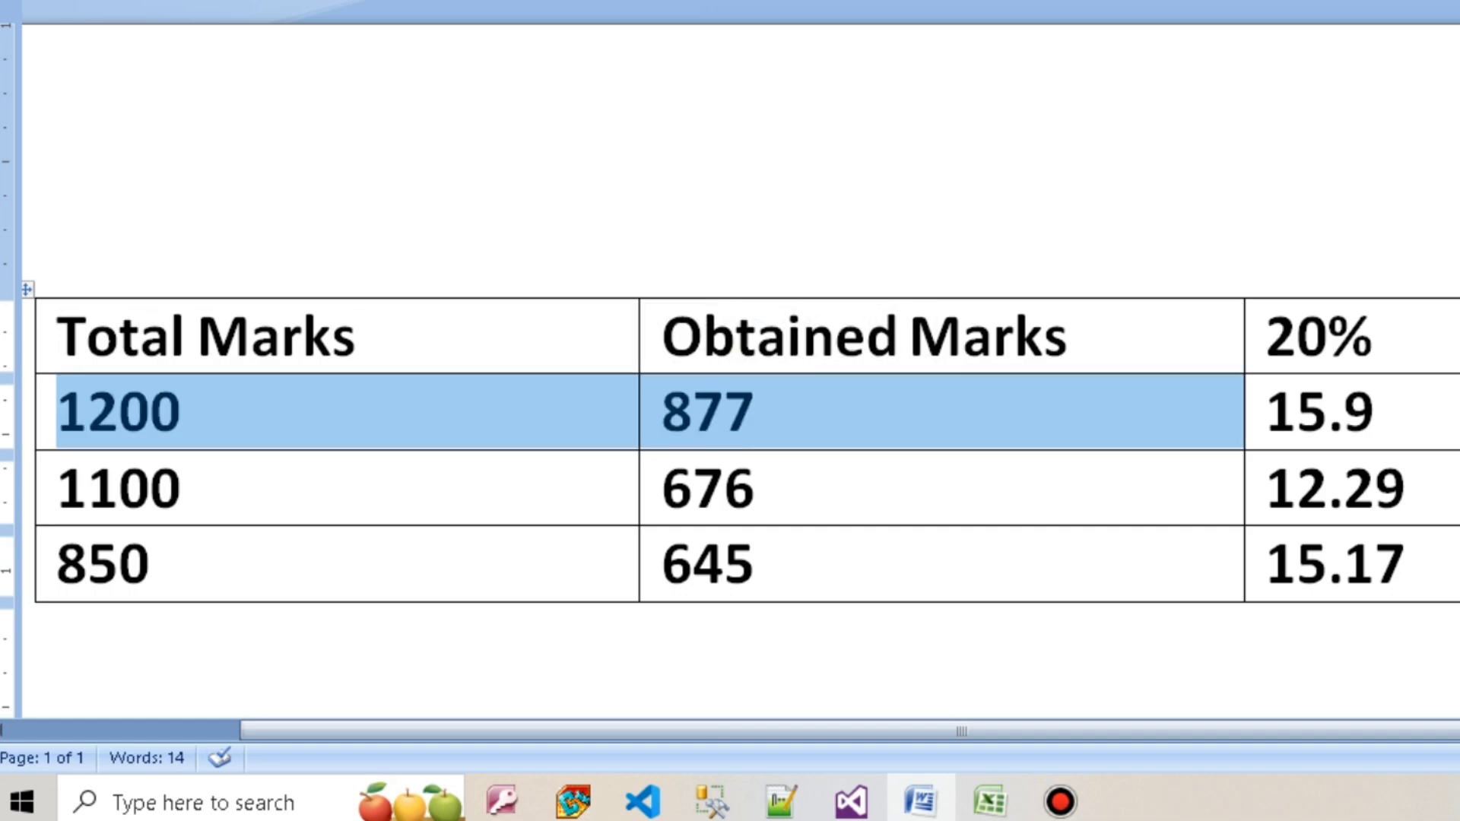
left_click_drag(1379, 412, 1266, 412)
left_click(182, 487)
left_click_drag(182, 487, 58, 487)
left_click(756, 487)
left_click_drag(757, 487, 57, 487)
left_click_drag(1407, 487, 1233, 483)
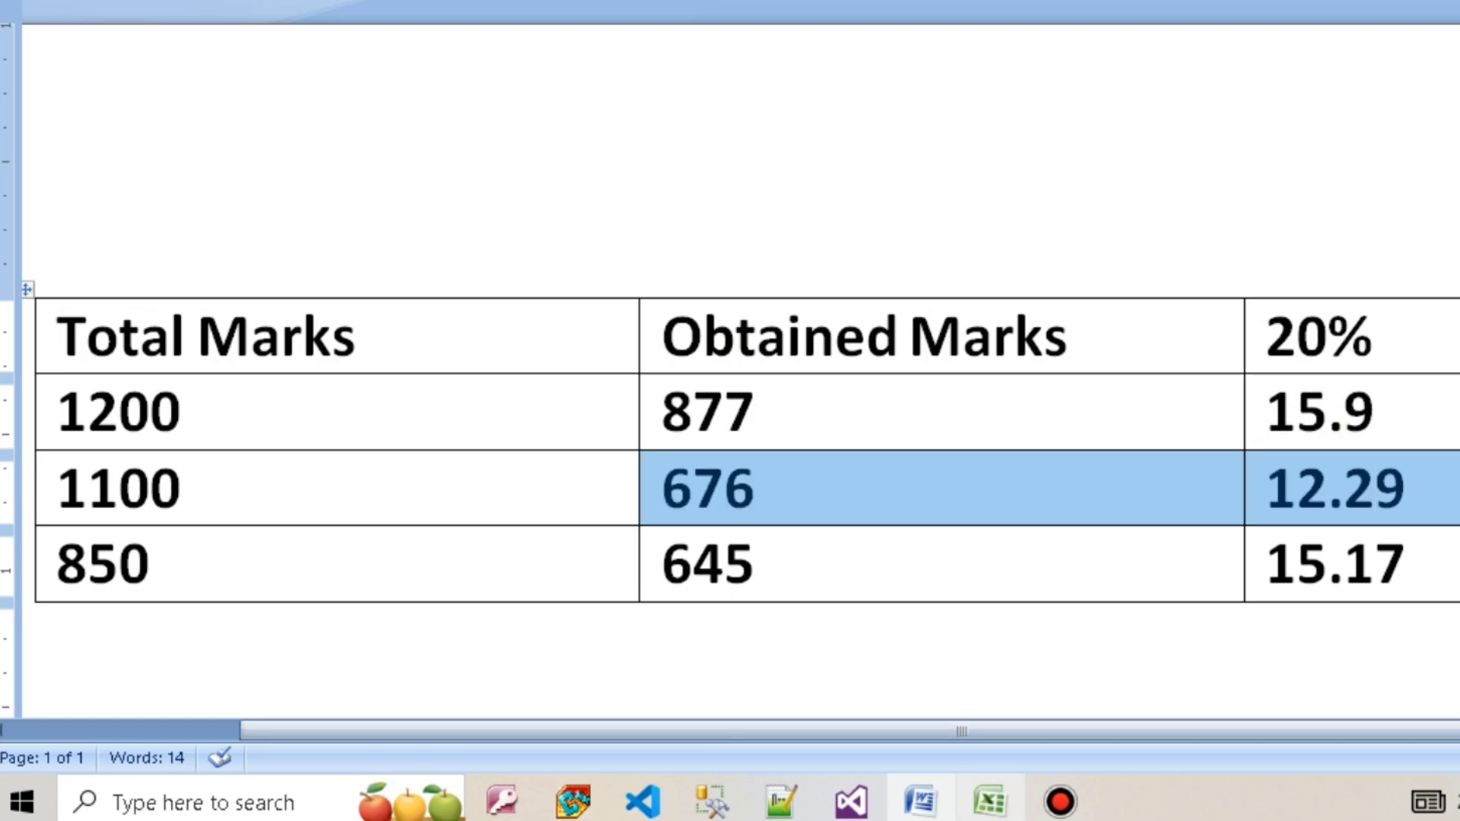
- Switch to the Excel marks sheet and enter the heading 20% in cell C1, beside Obtained Marks
left_click(990, 802)
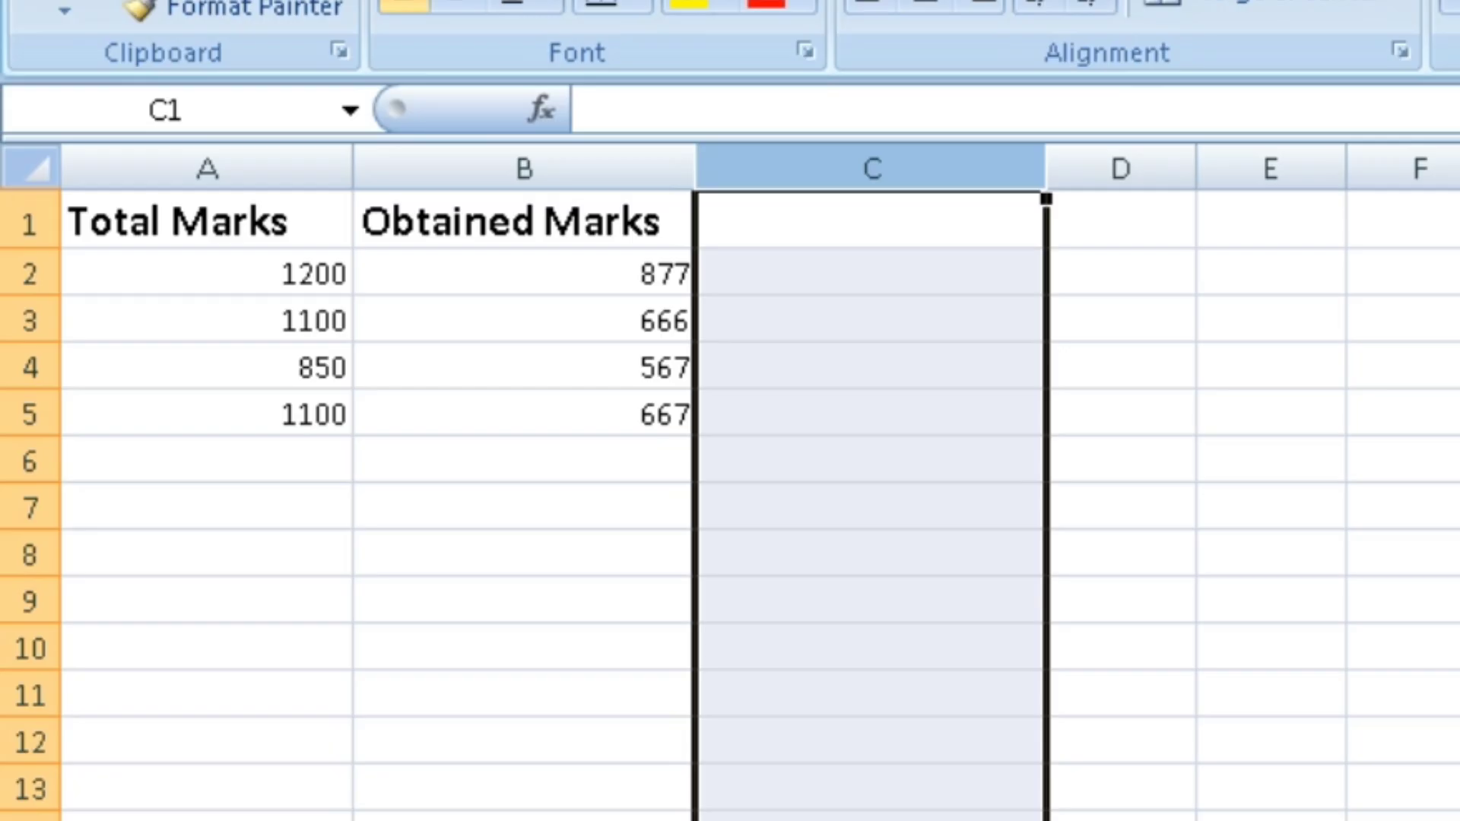
left_click(207, 221)
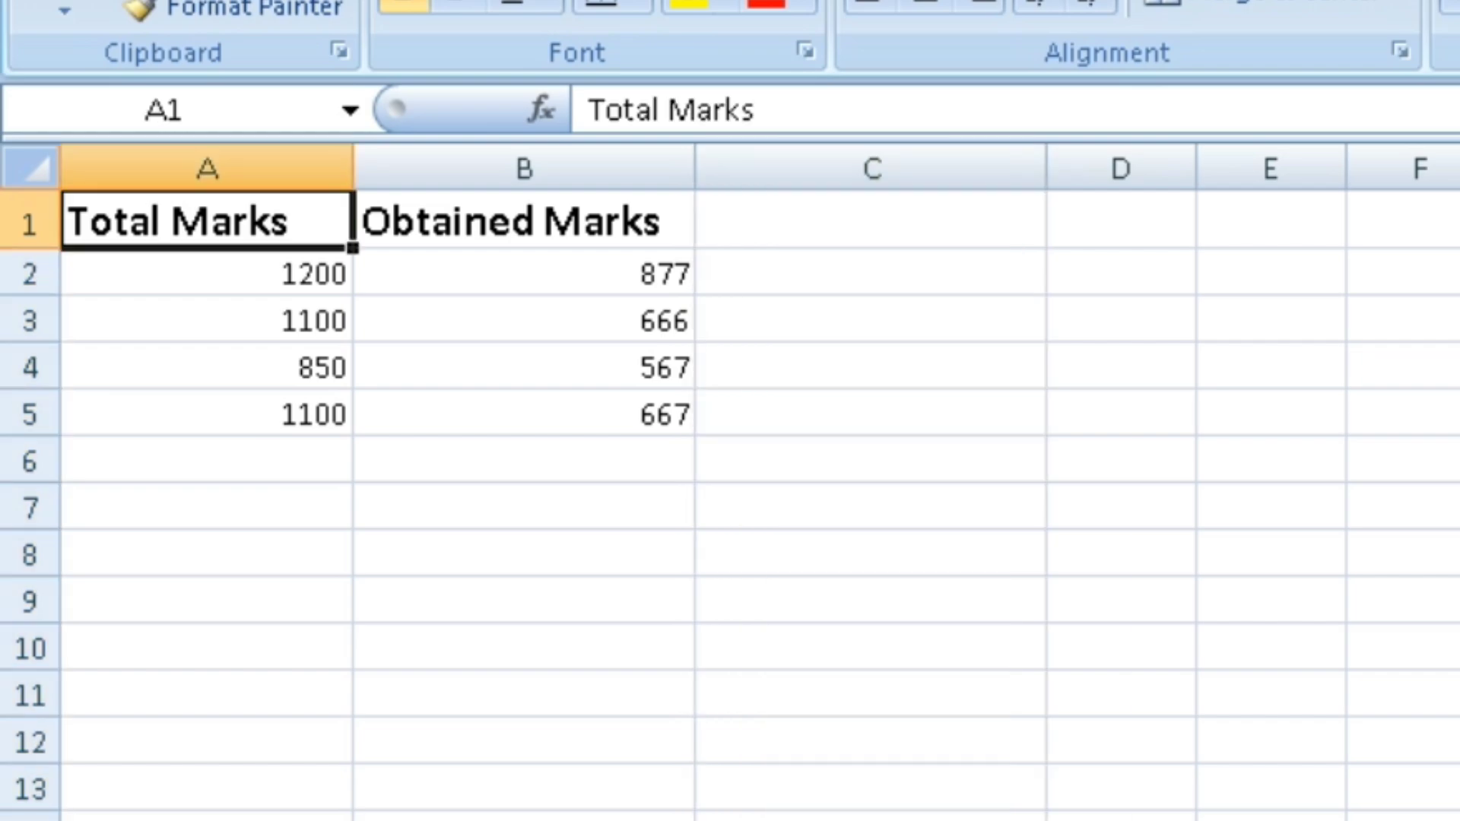
left_click(523, 222)
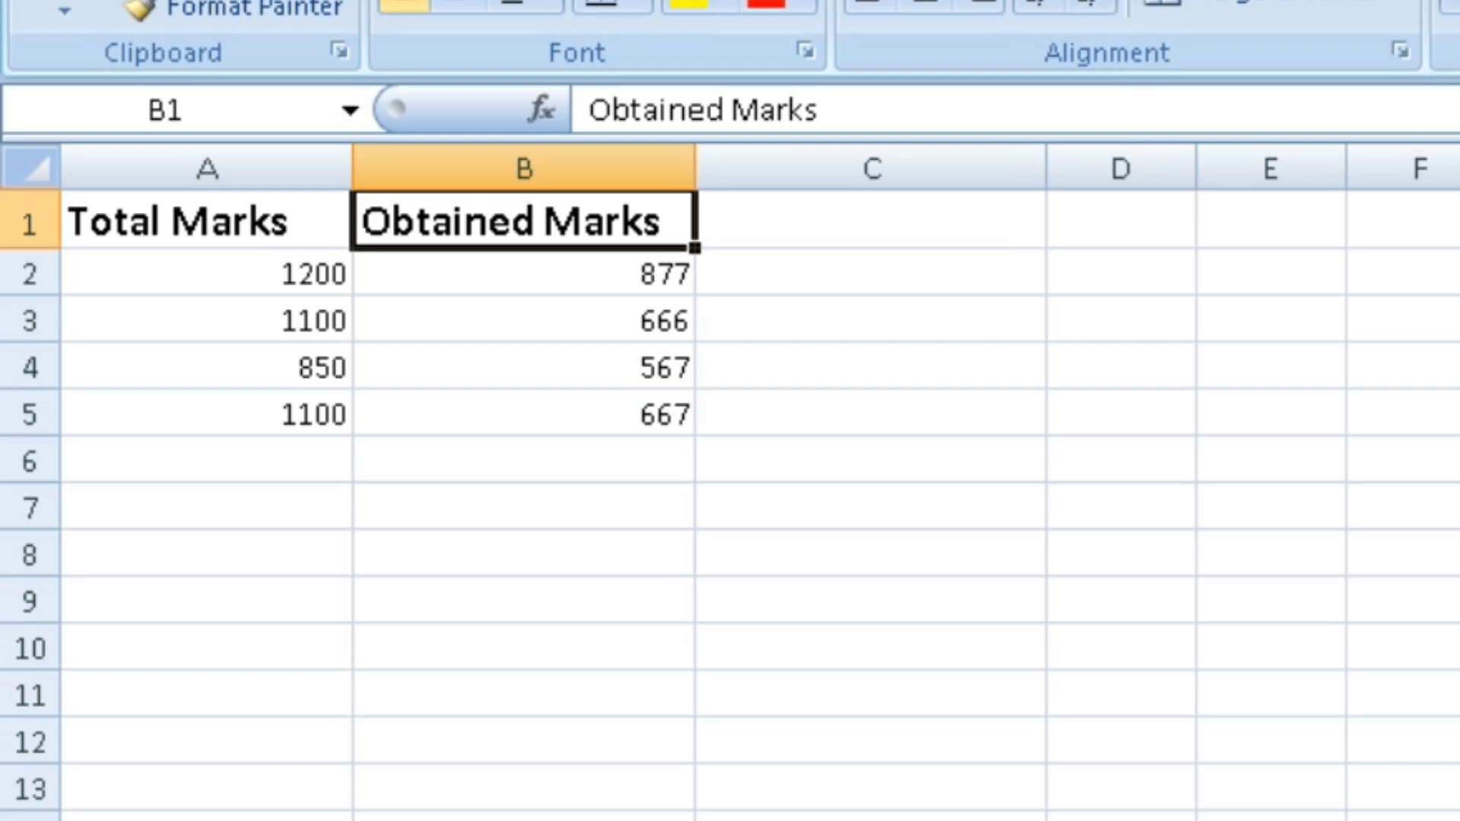
left_click(870, 222)
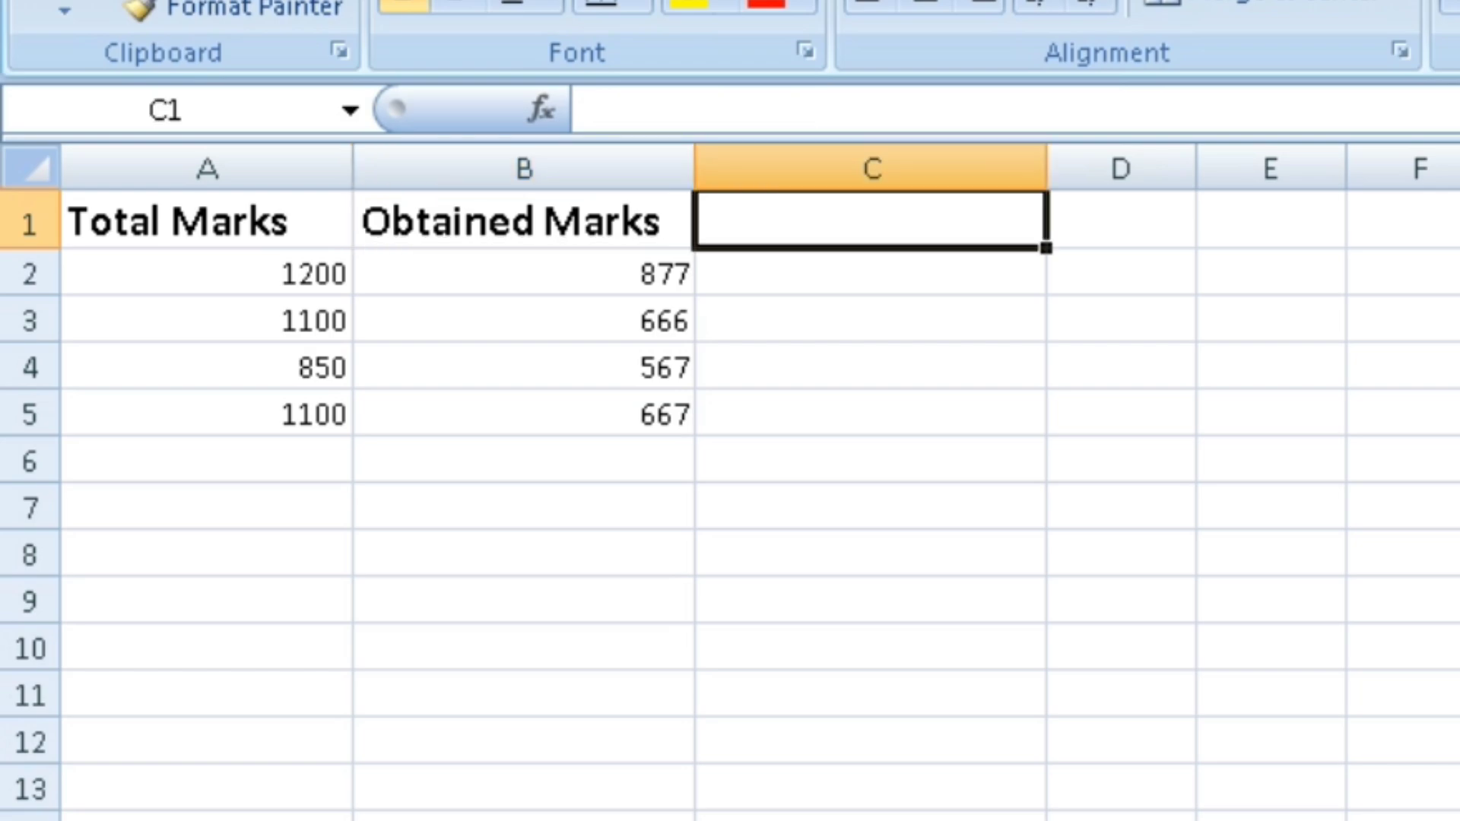
type("20%")
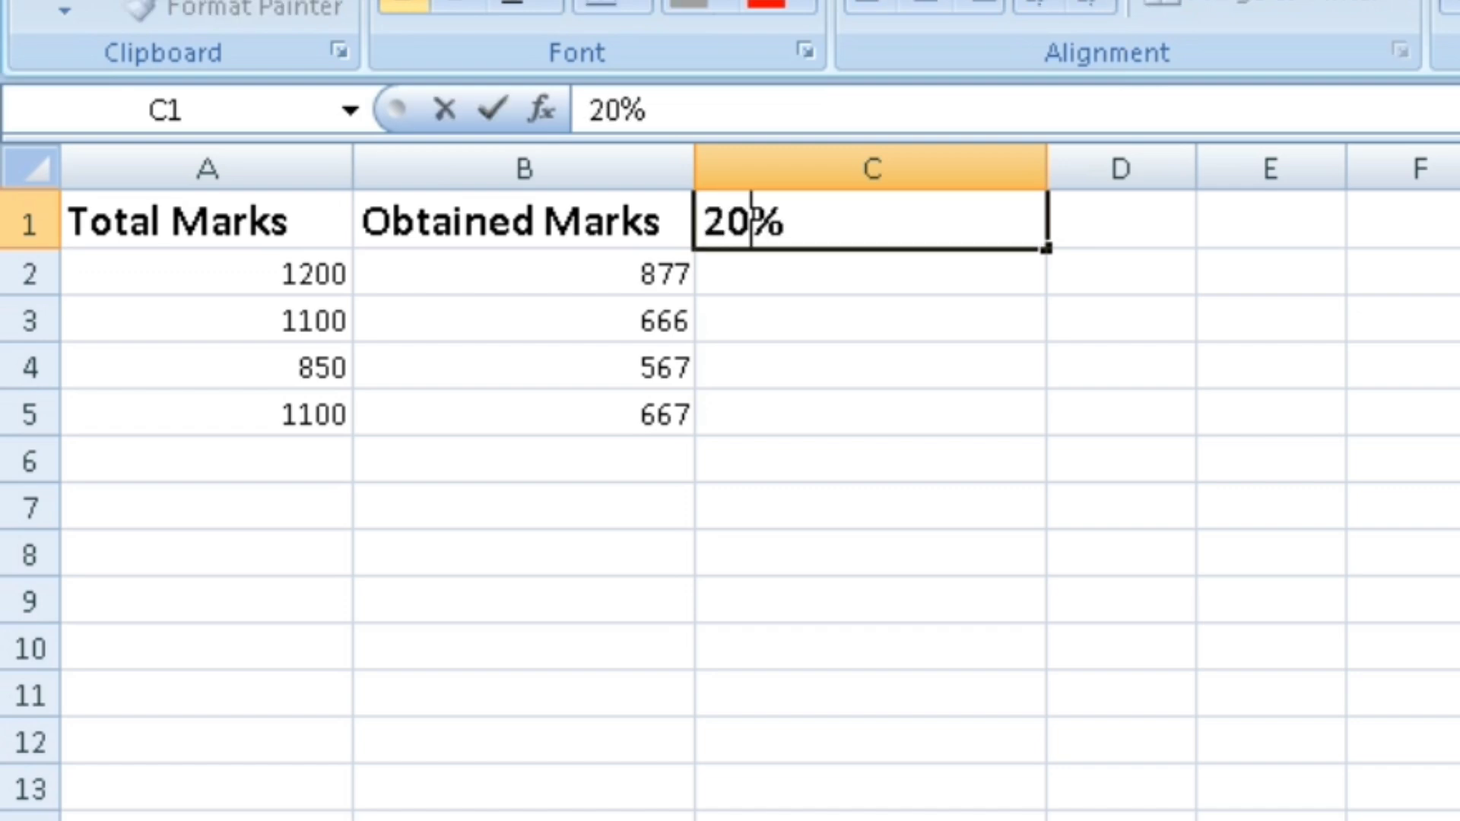
key("Return")
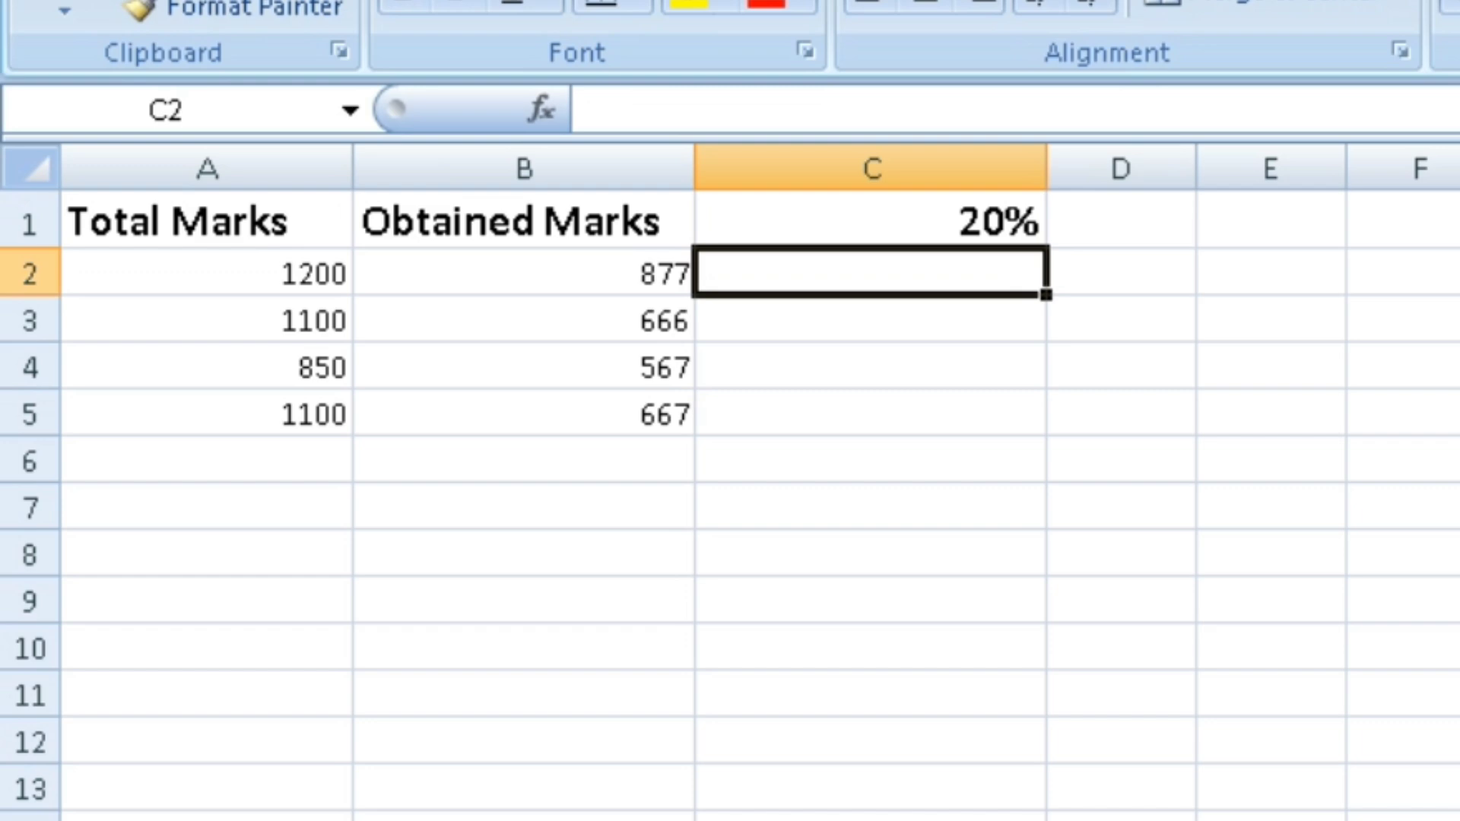
- Enter the formula =(B2*20)/A2 in cell C2 and fill it down through C5
type("==")
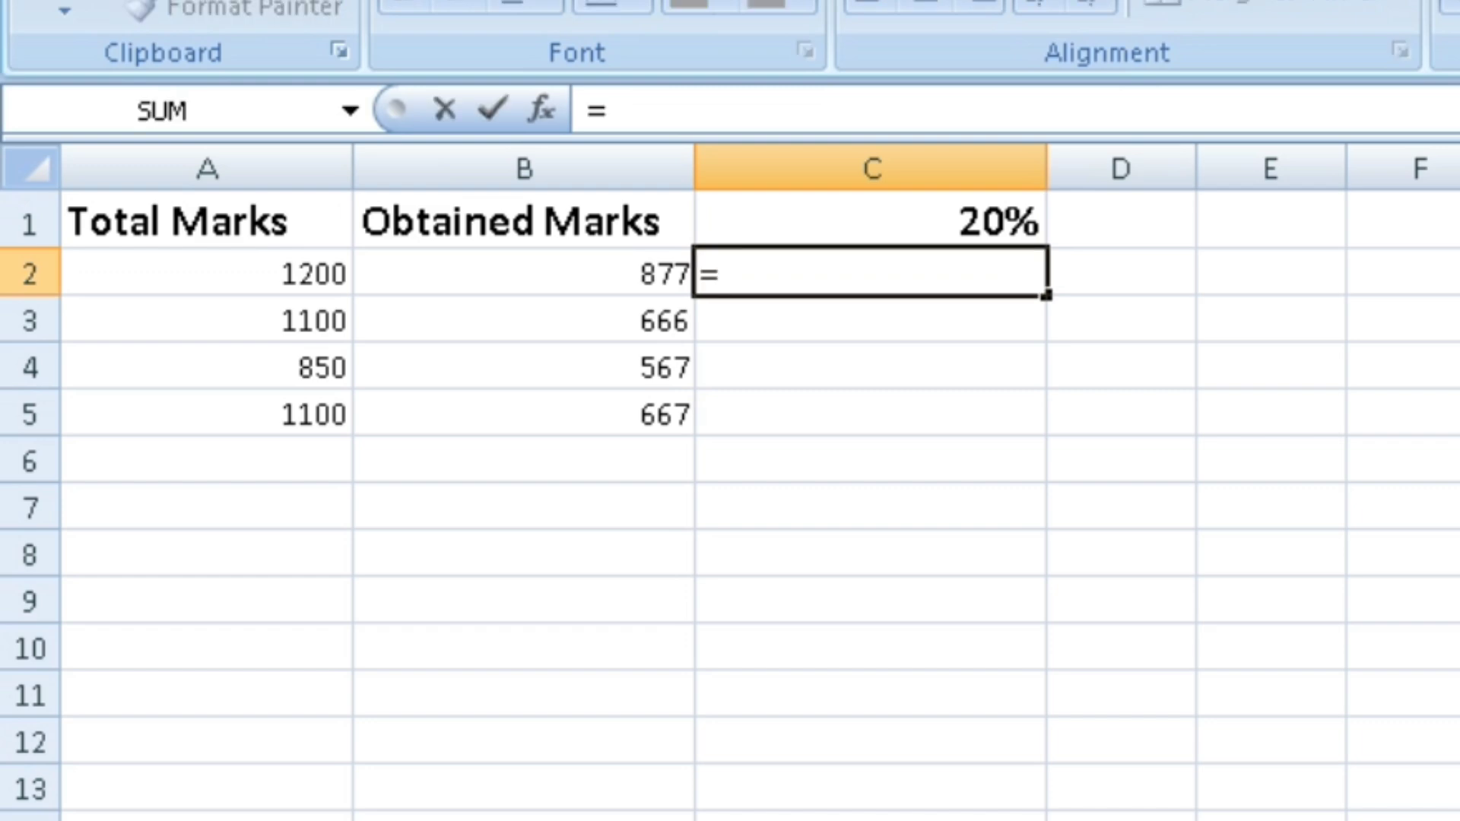
type("(b2")
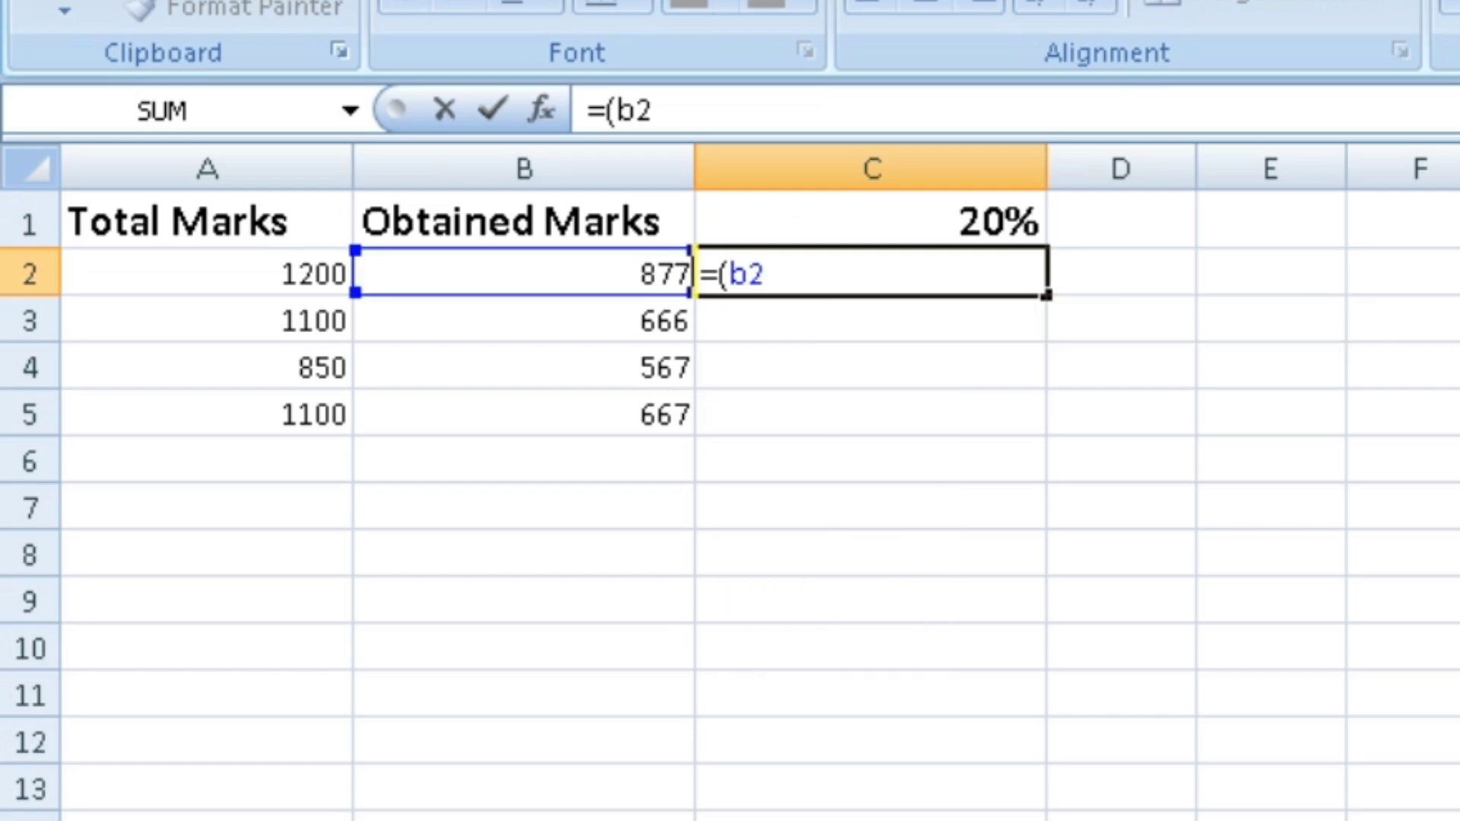
type("*")
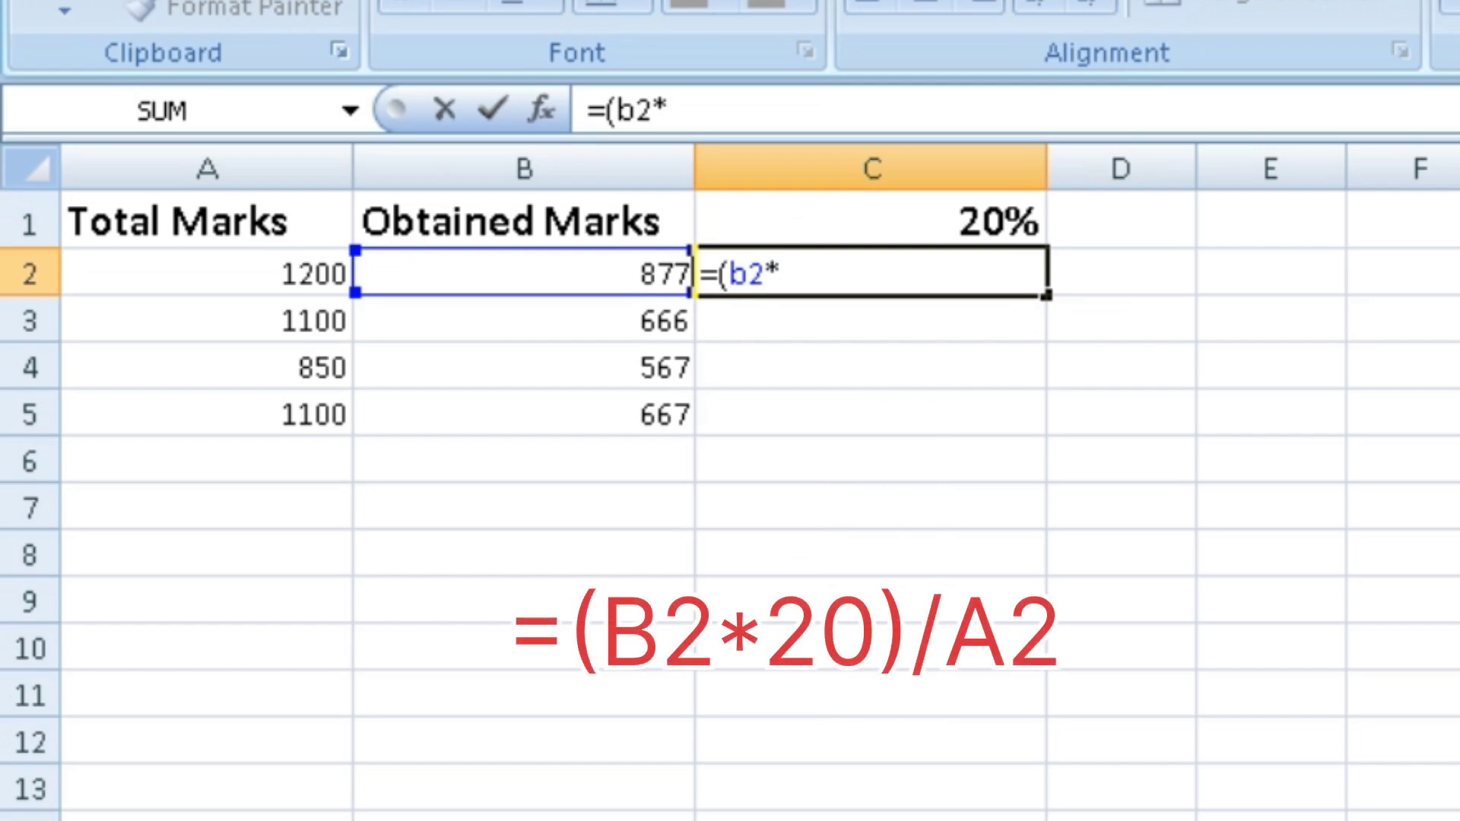
type("20")
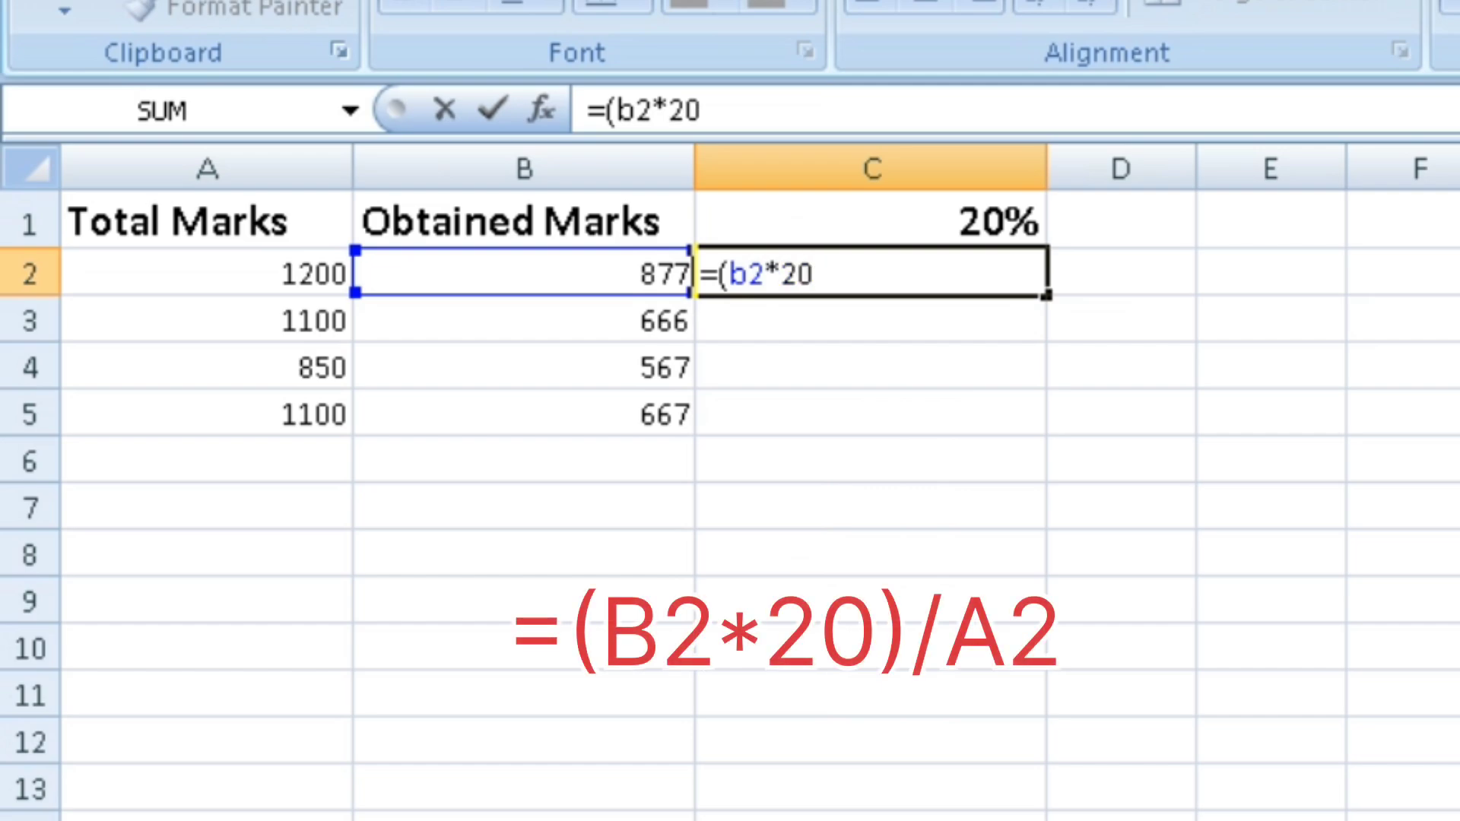
type(")/")
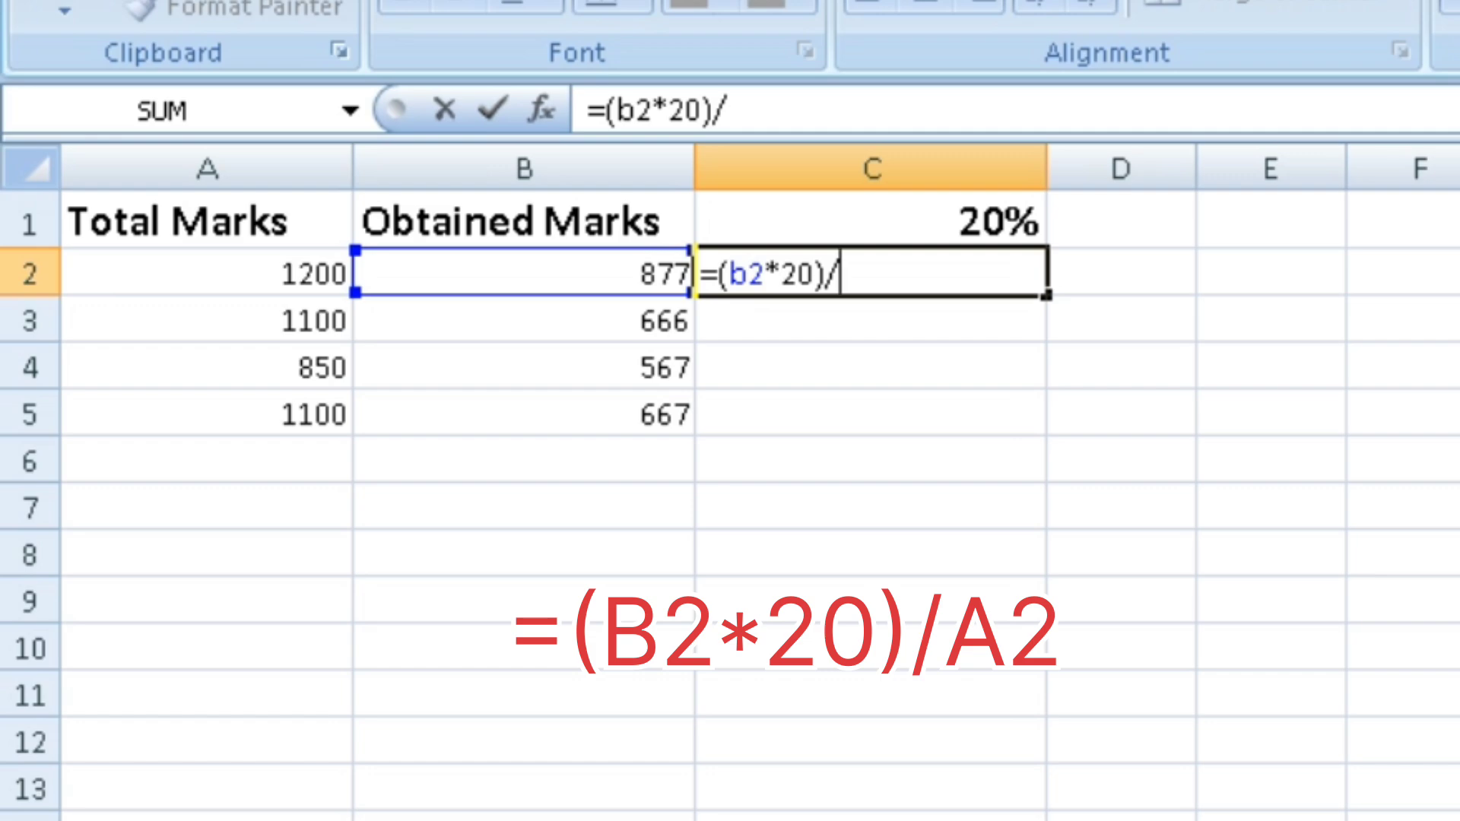
type("a2")
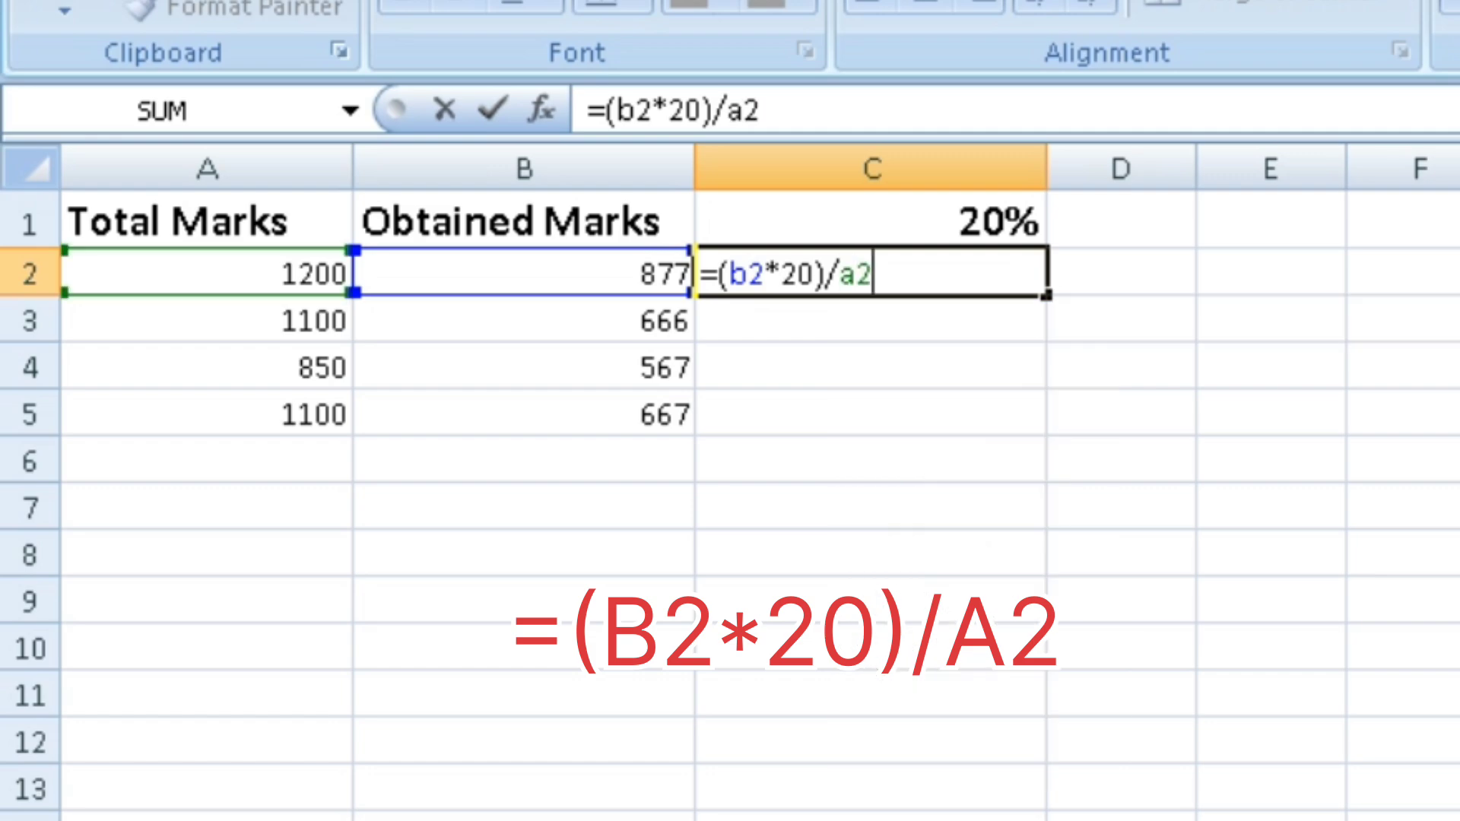
key("Return")
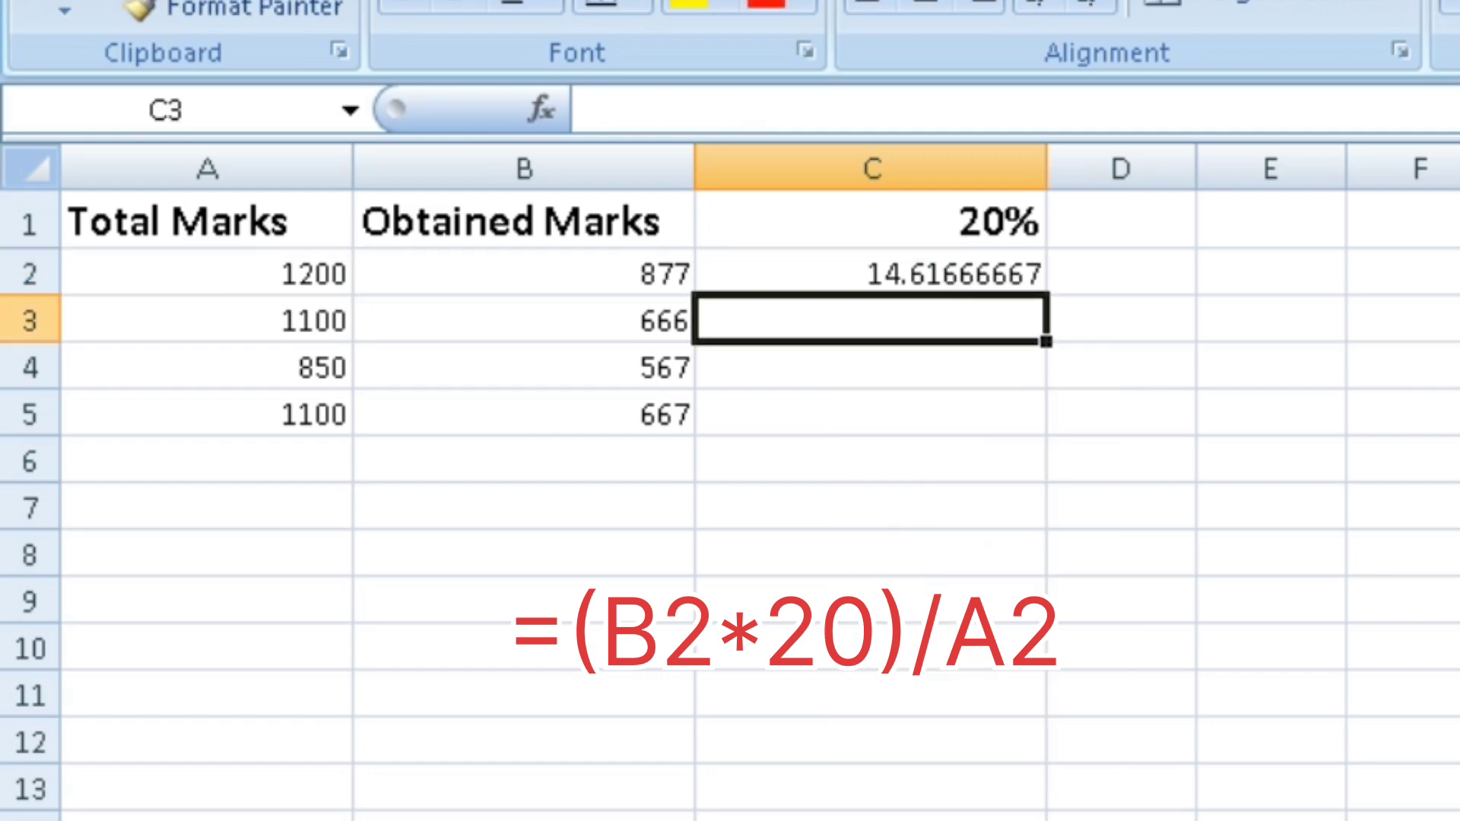
left_click(870, 273)
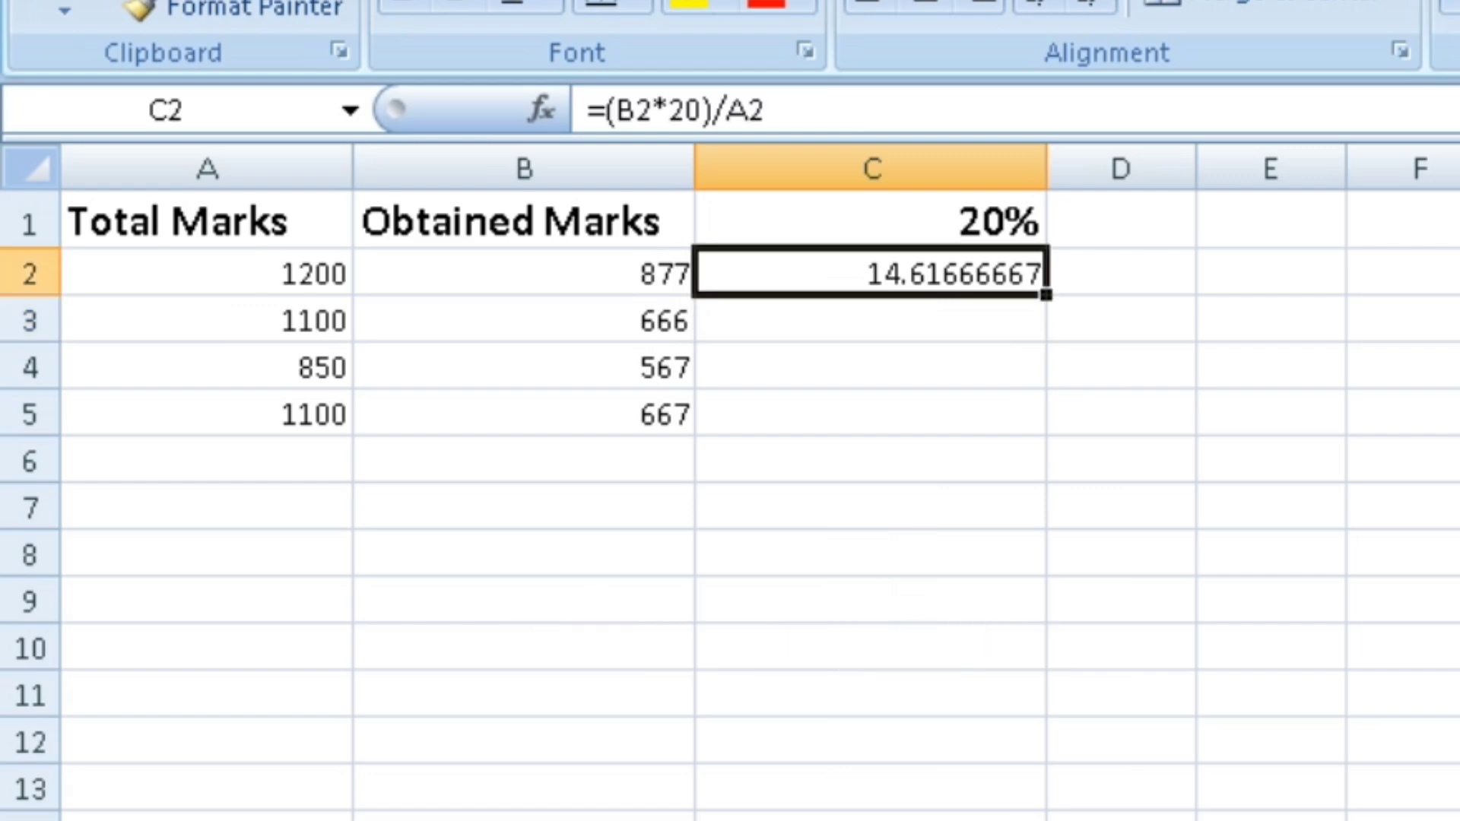
left_click_drag(1046, 295, 1047, 436)
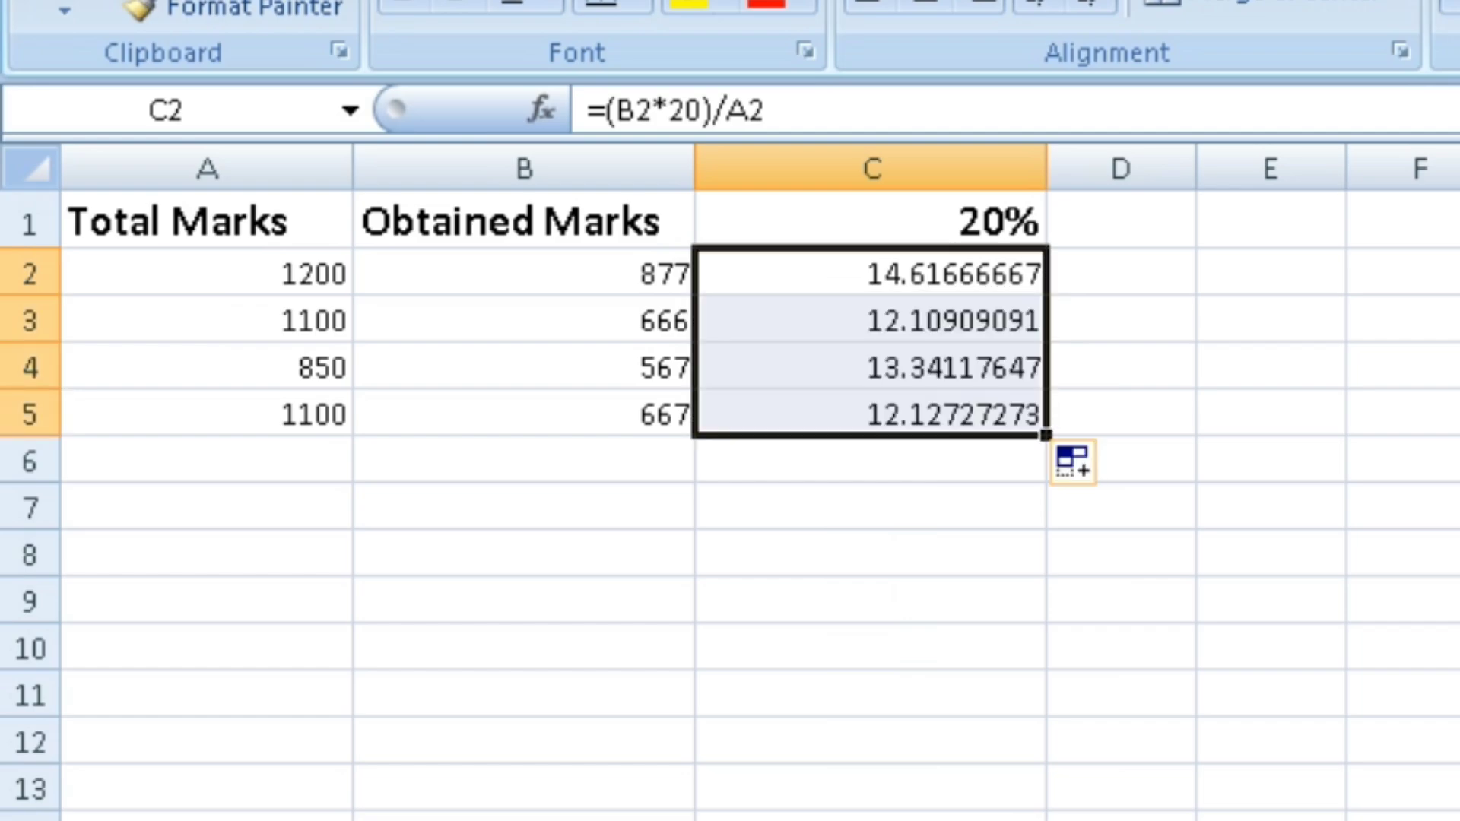
- Add a record in row 6 with total marks 900 and obtained marks 666
left_click(206, 459)
type("900")
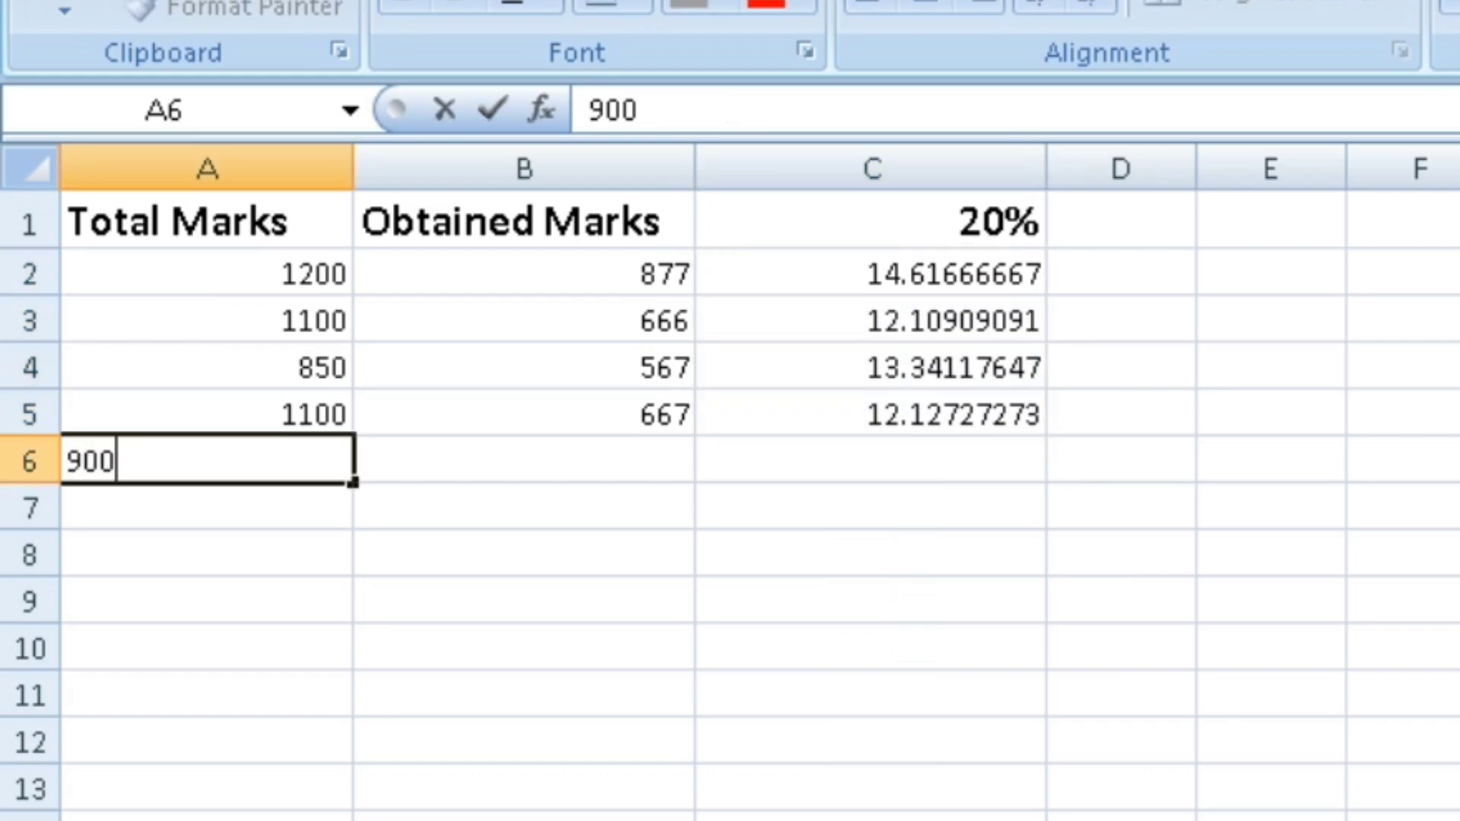
key("Tab")
type("666")
key("Tab")
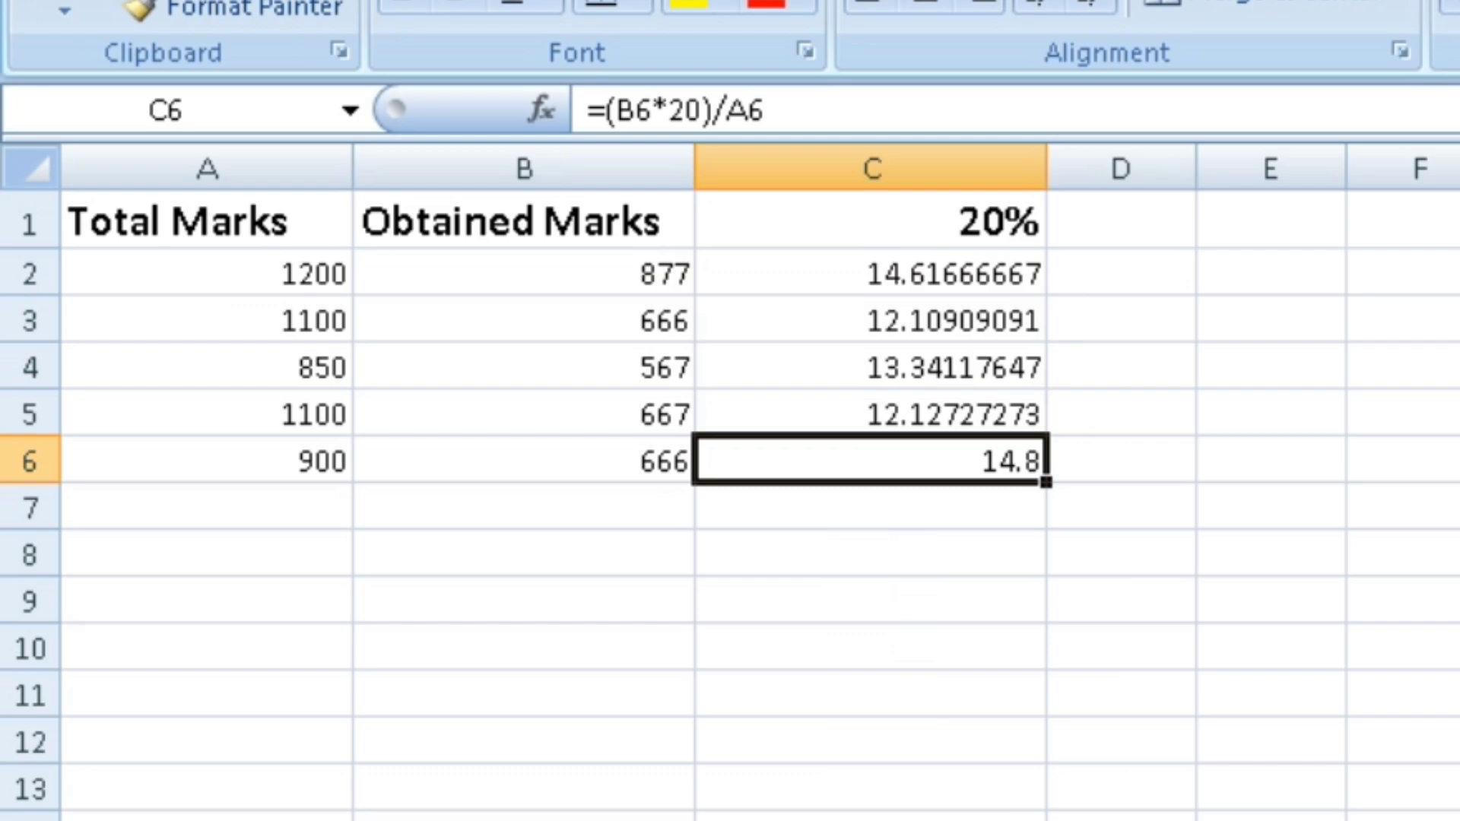
- Open the student list with names and percentages and enter the heading 20% in cell H1
type("H1")
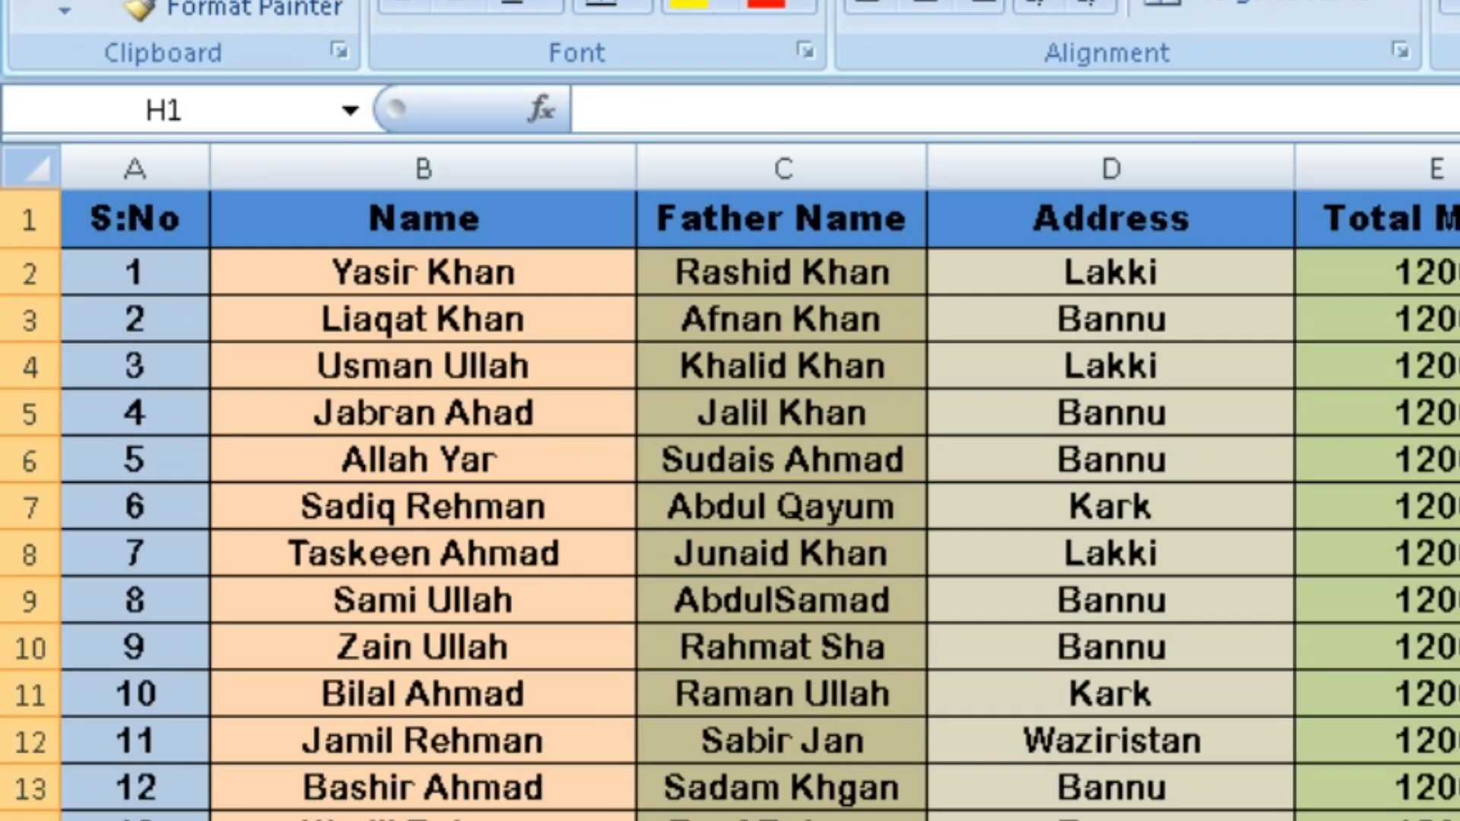
left_click(1239, 76)
left_click(1400, 75)
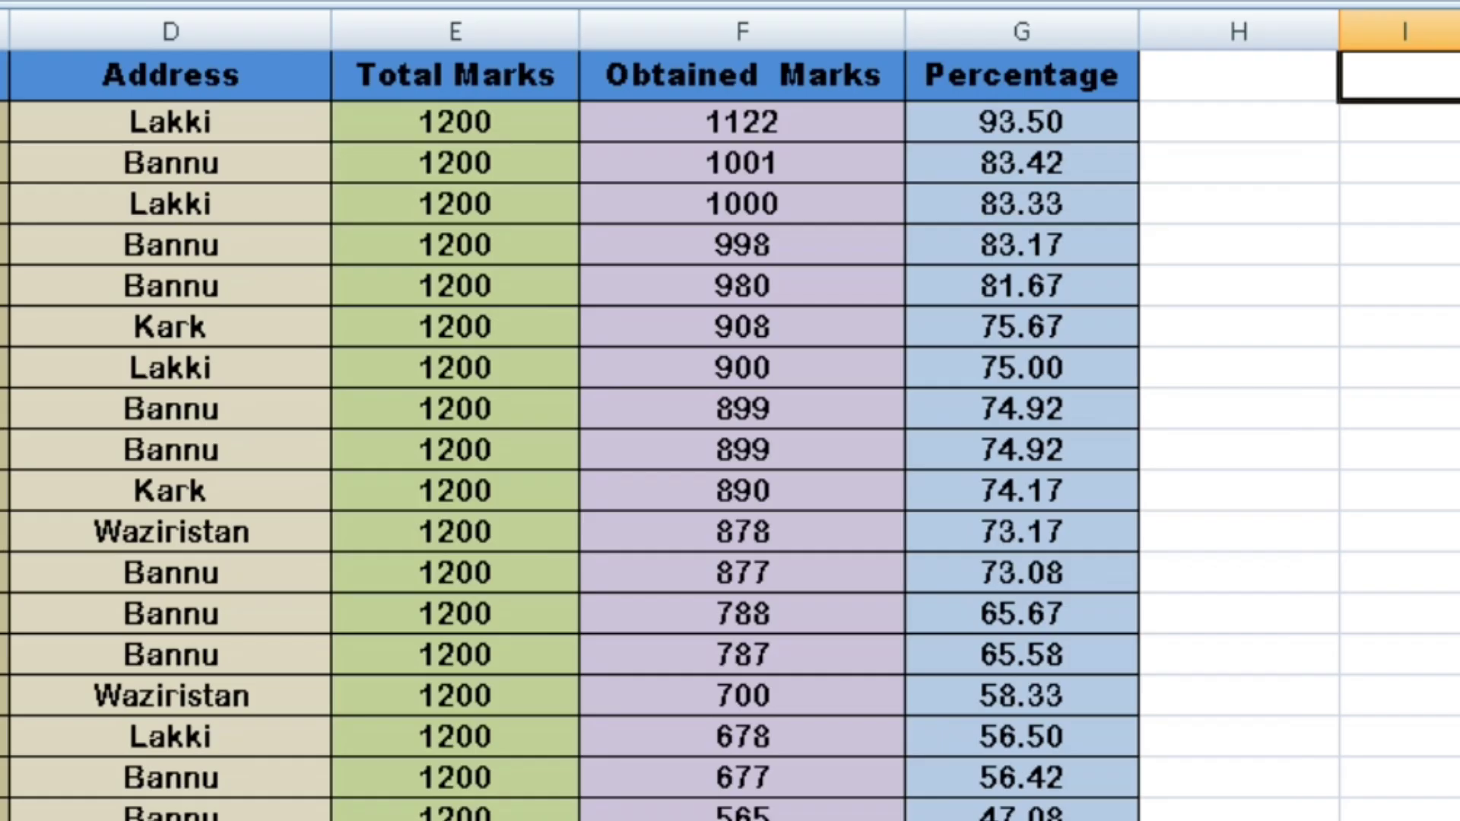
left_click(455, 75)
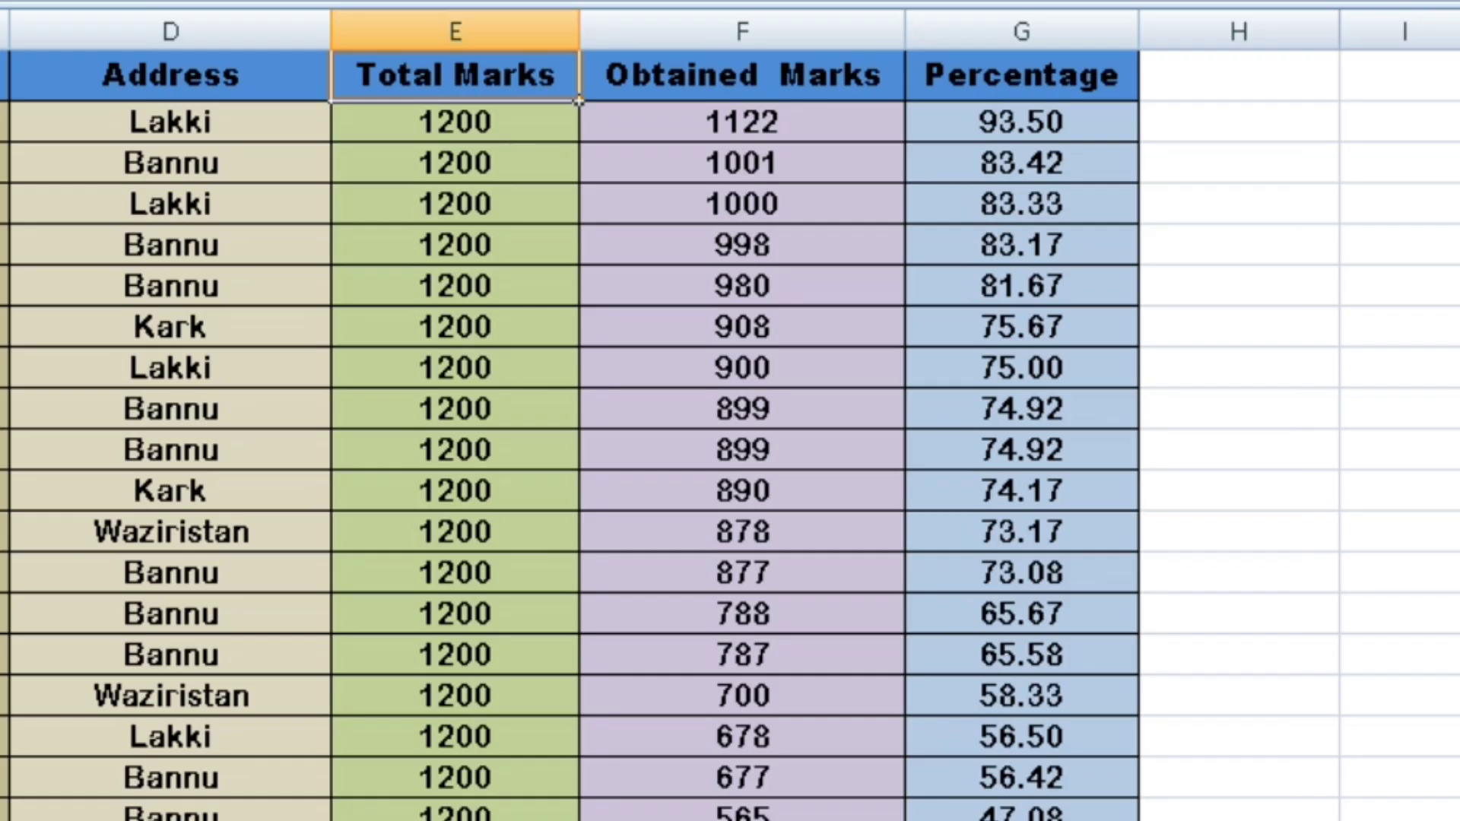
left_click(741, 76)
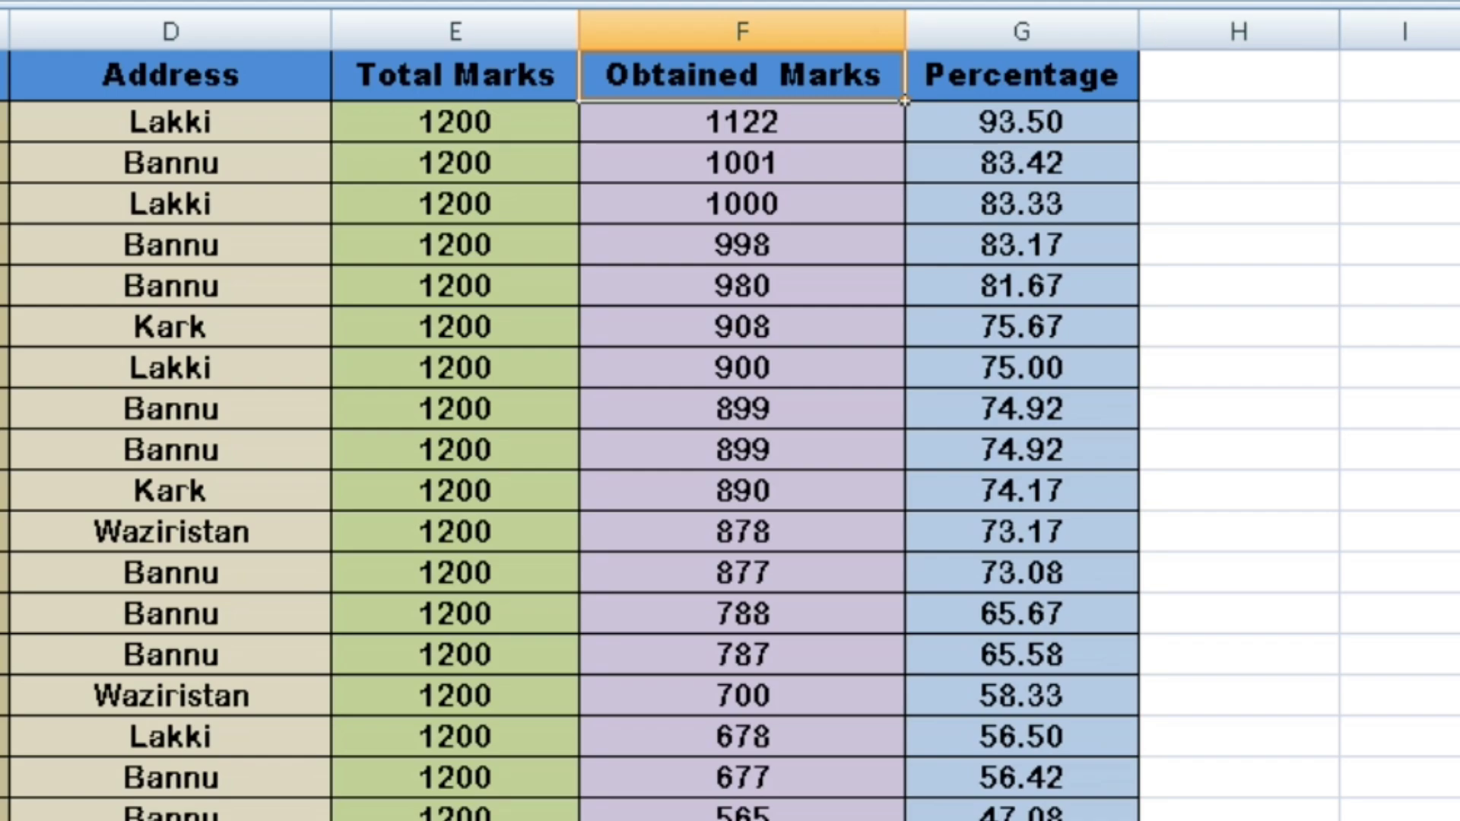
left_click(1239, 75)
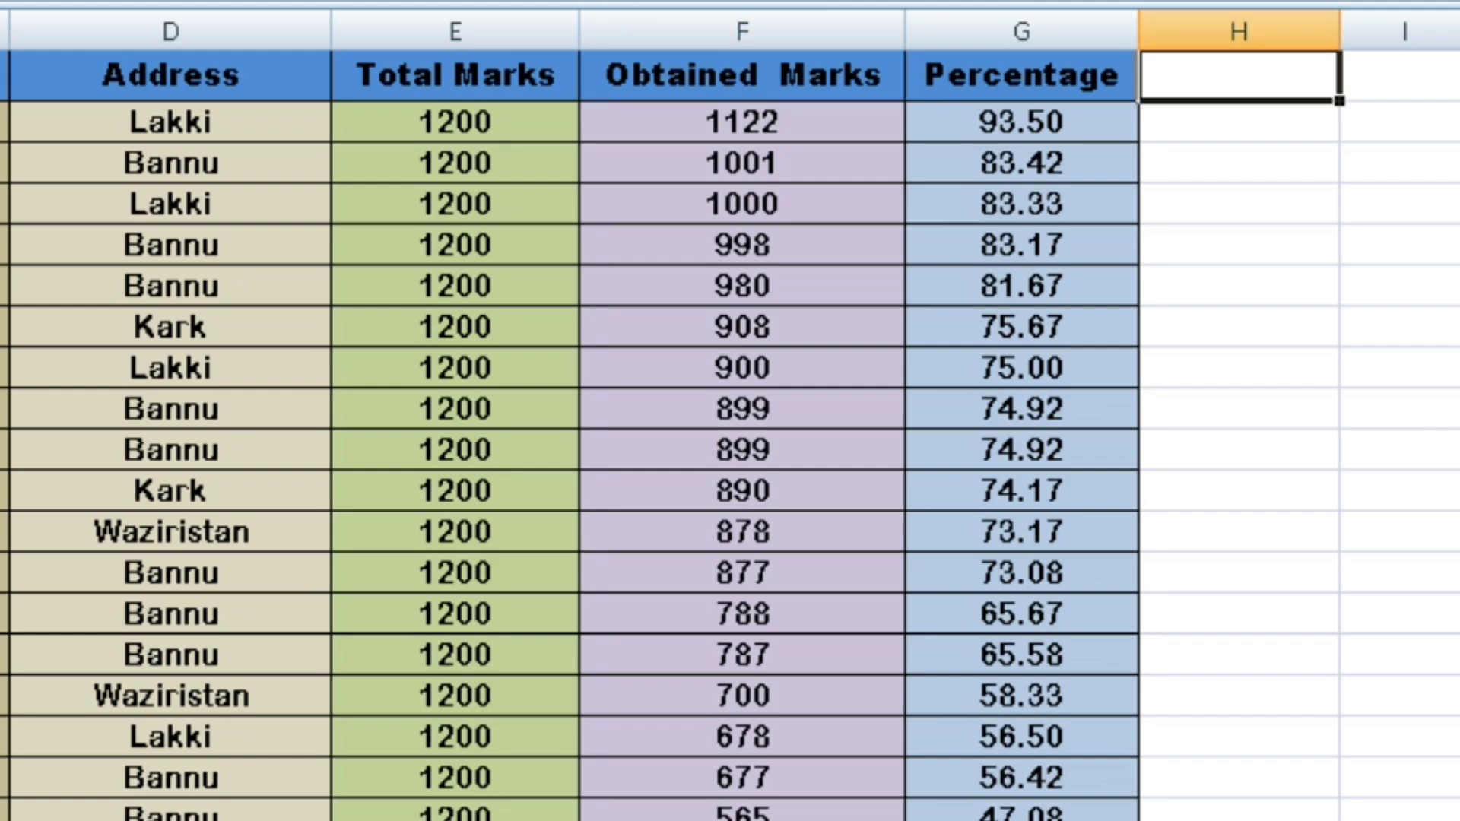
type("20")
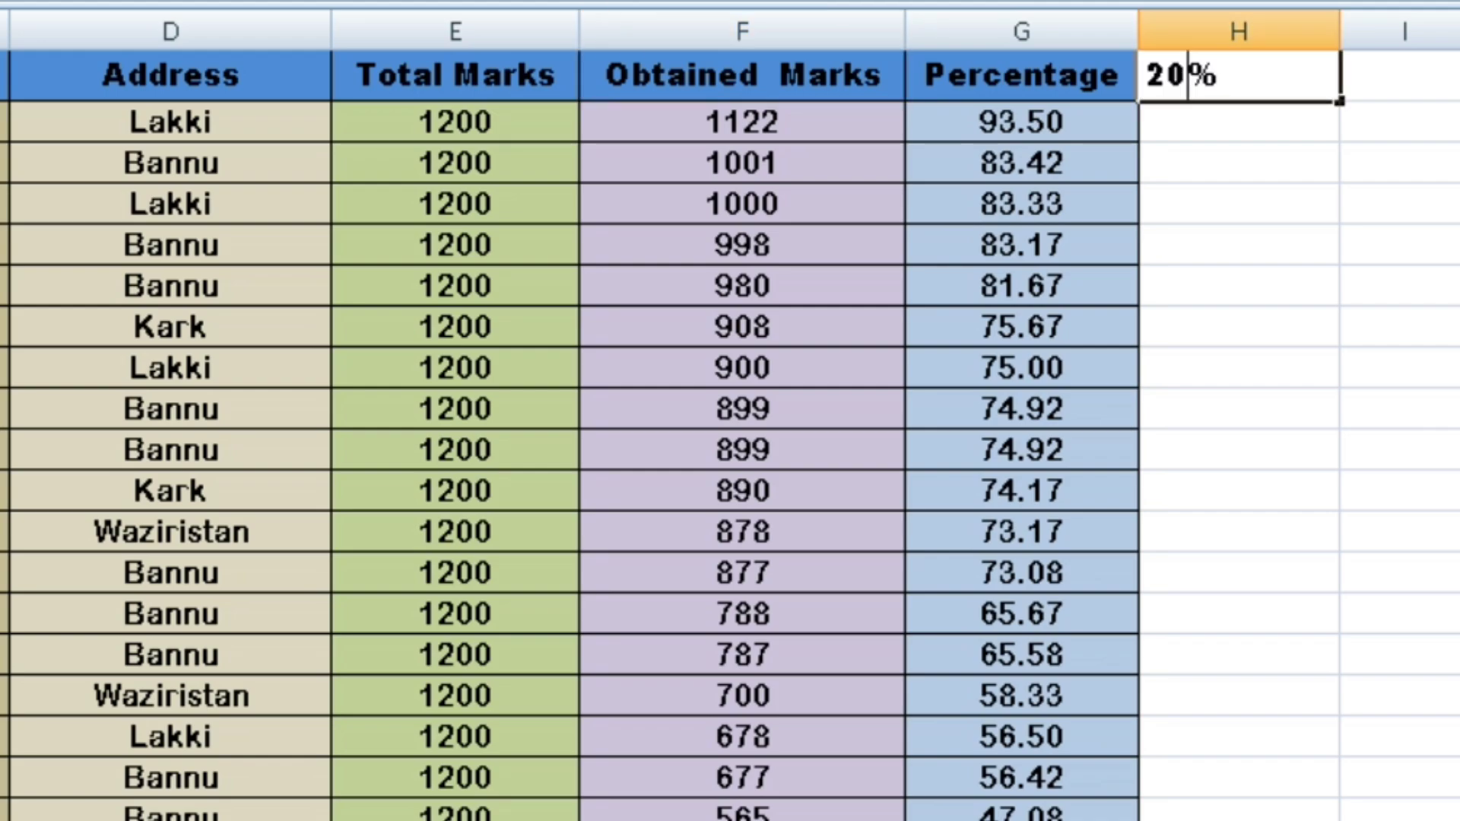
key("Return")
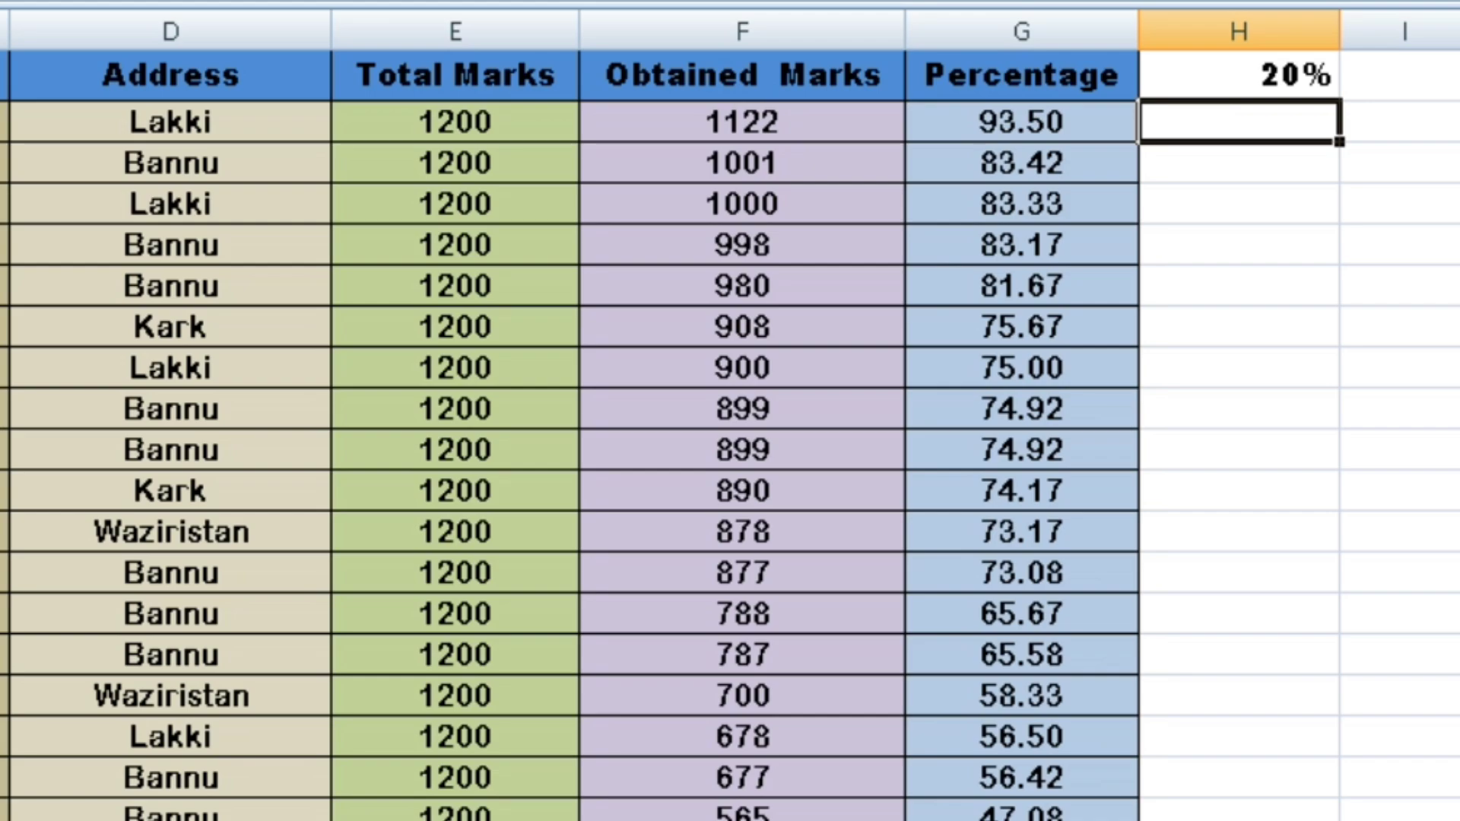
- Enter the formula =(F2*20)/E2 in cell H2 and fill it down column H for the student rows
type("=(")
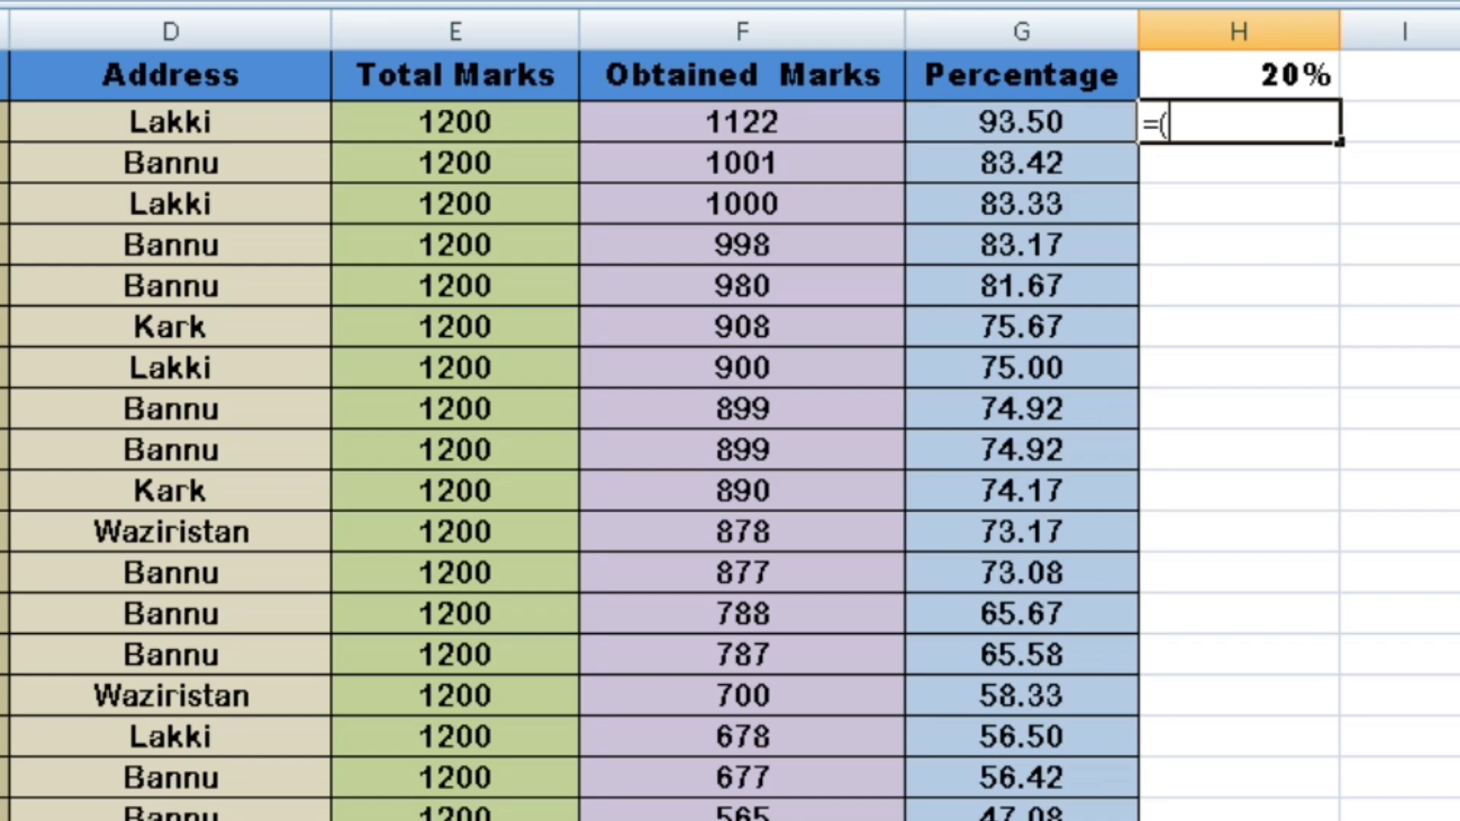
type("f2")
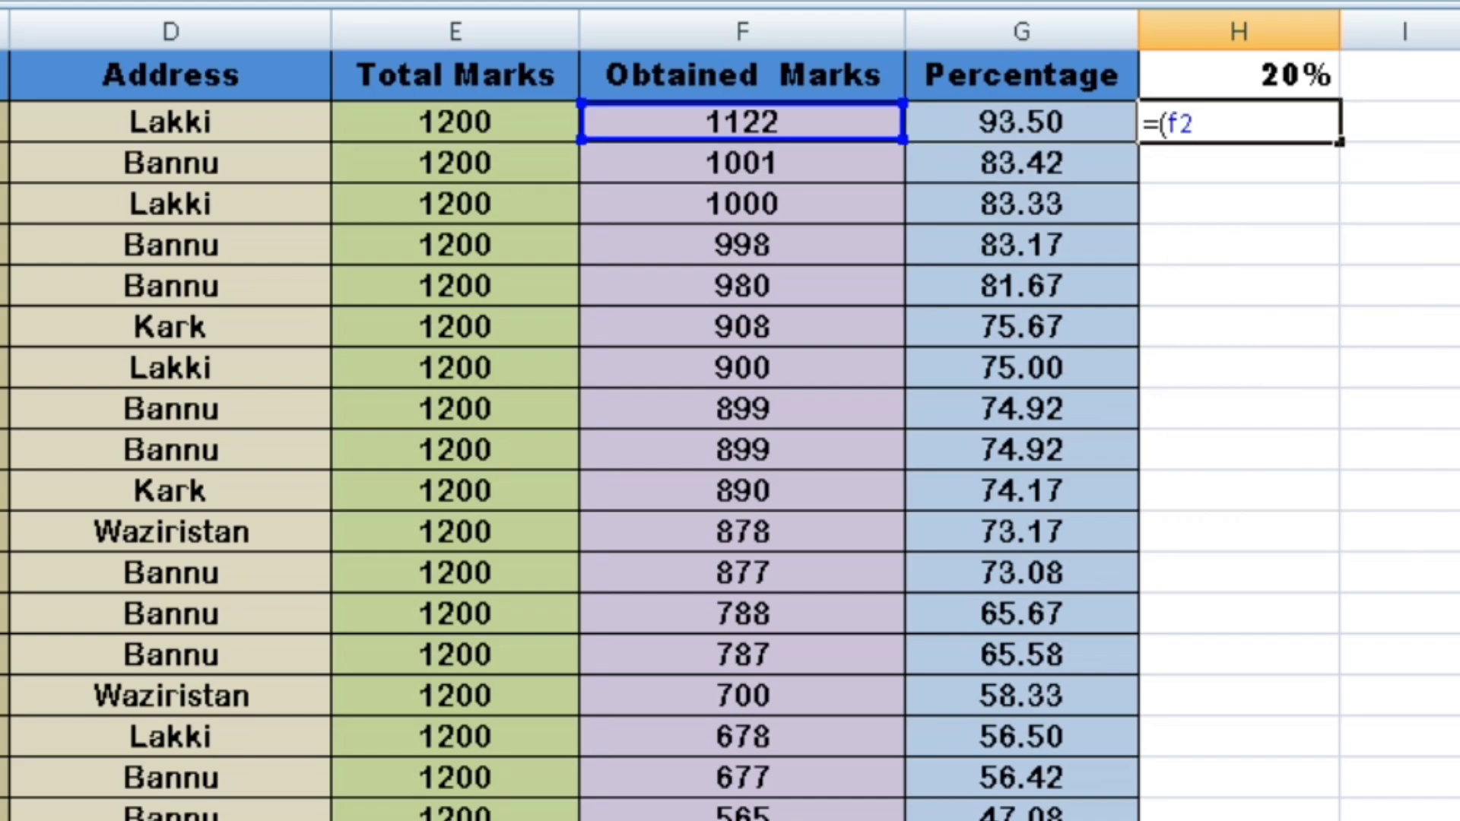
type("*")
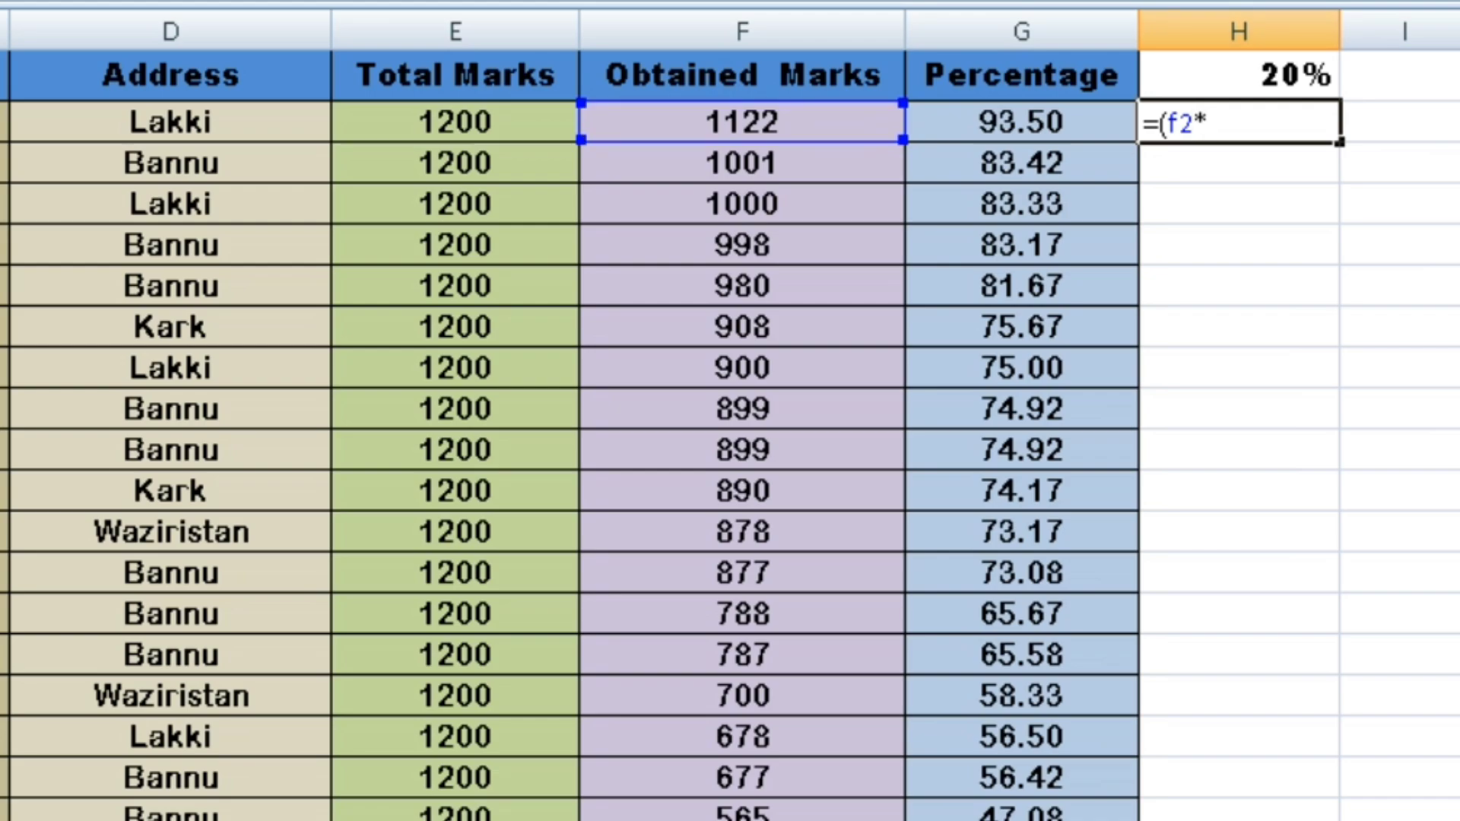
type("20)/")
type("e2")
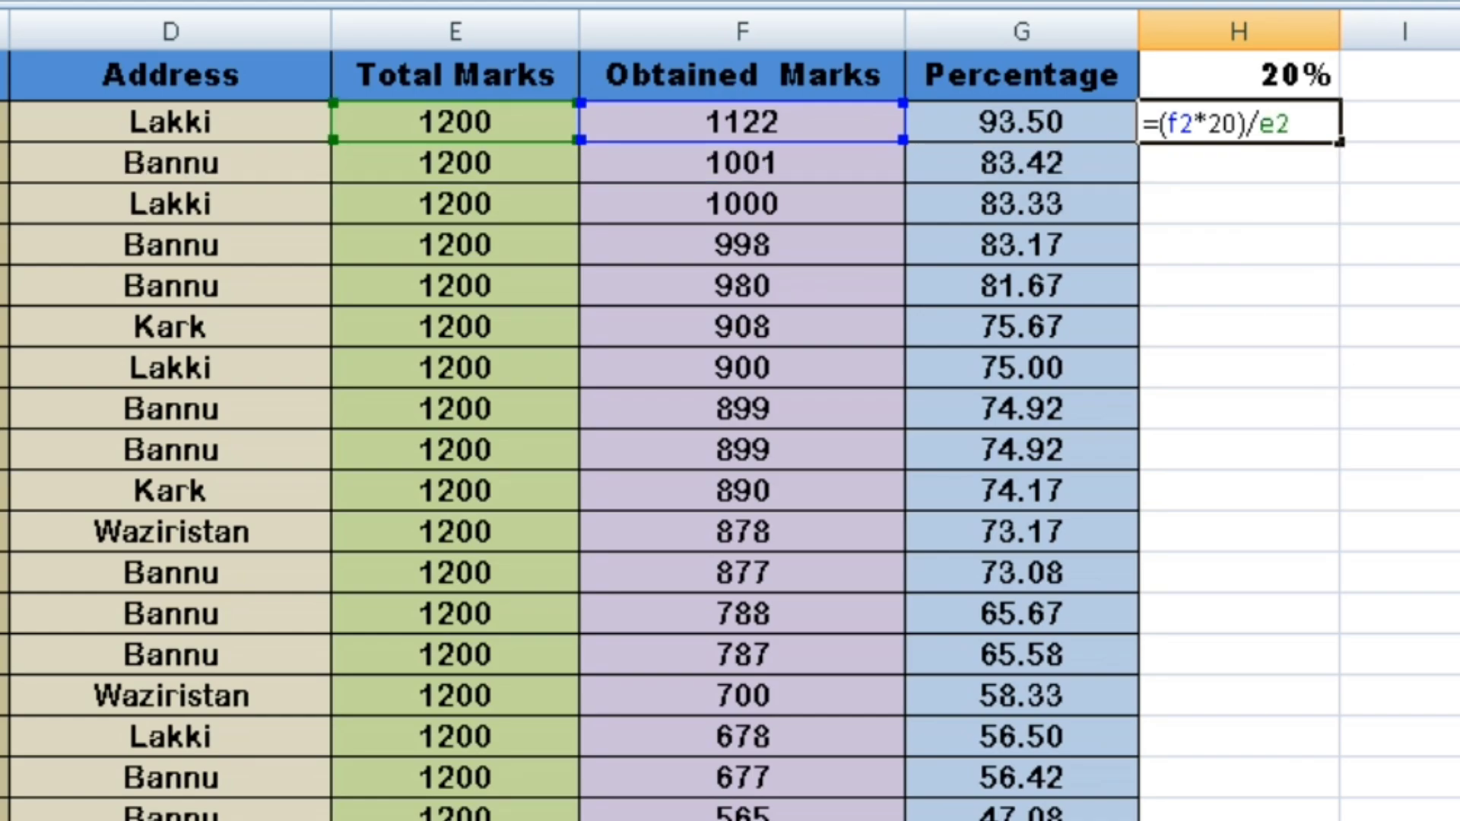
key("Return")
left_click(1239, 122)
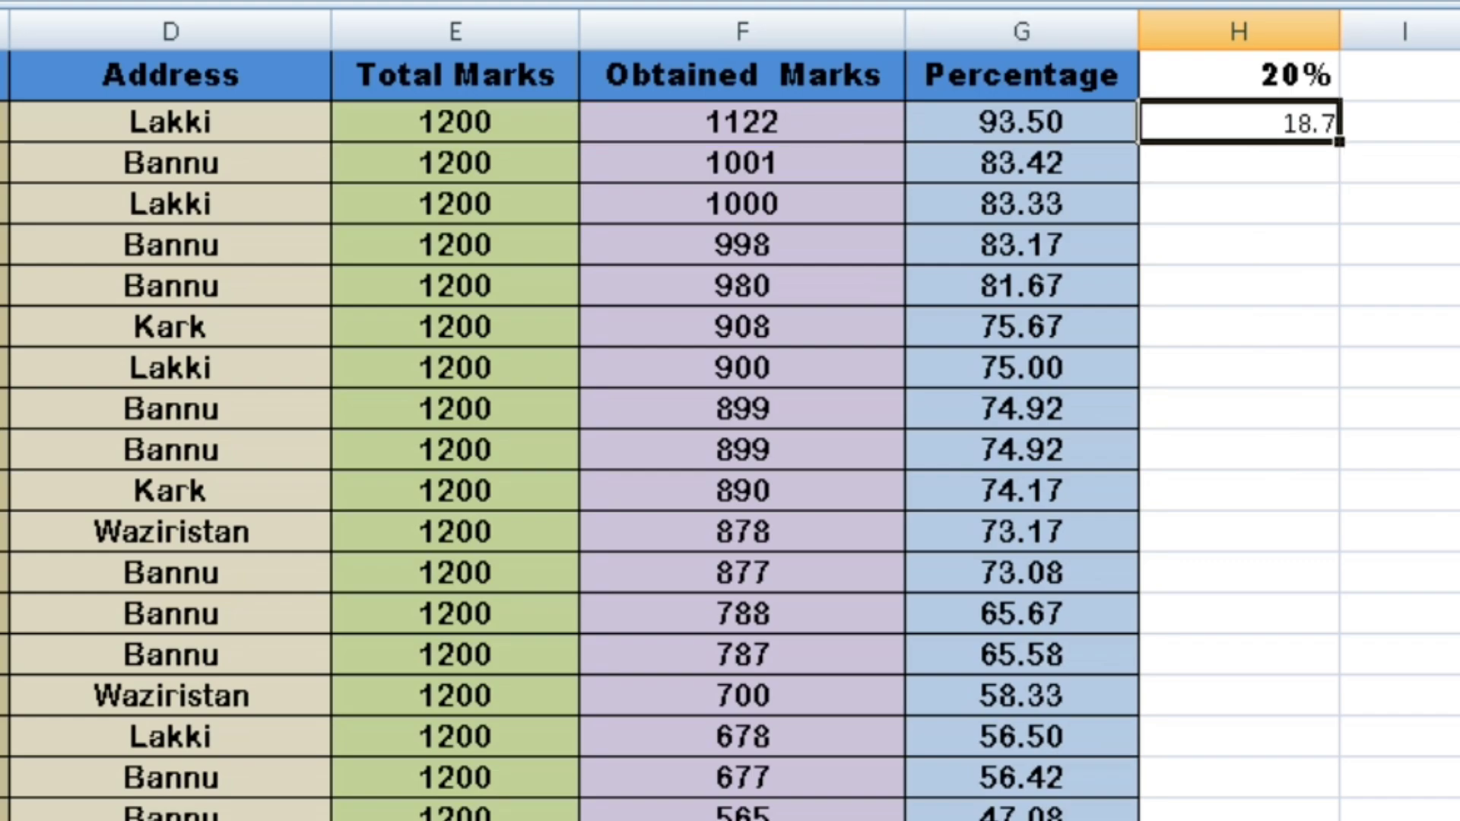
left_click_drag(1339, 141, 1316, 820)
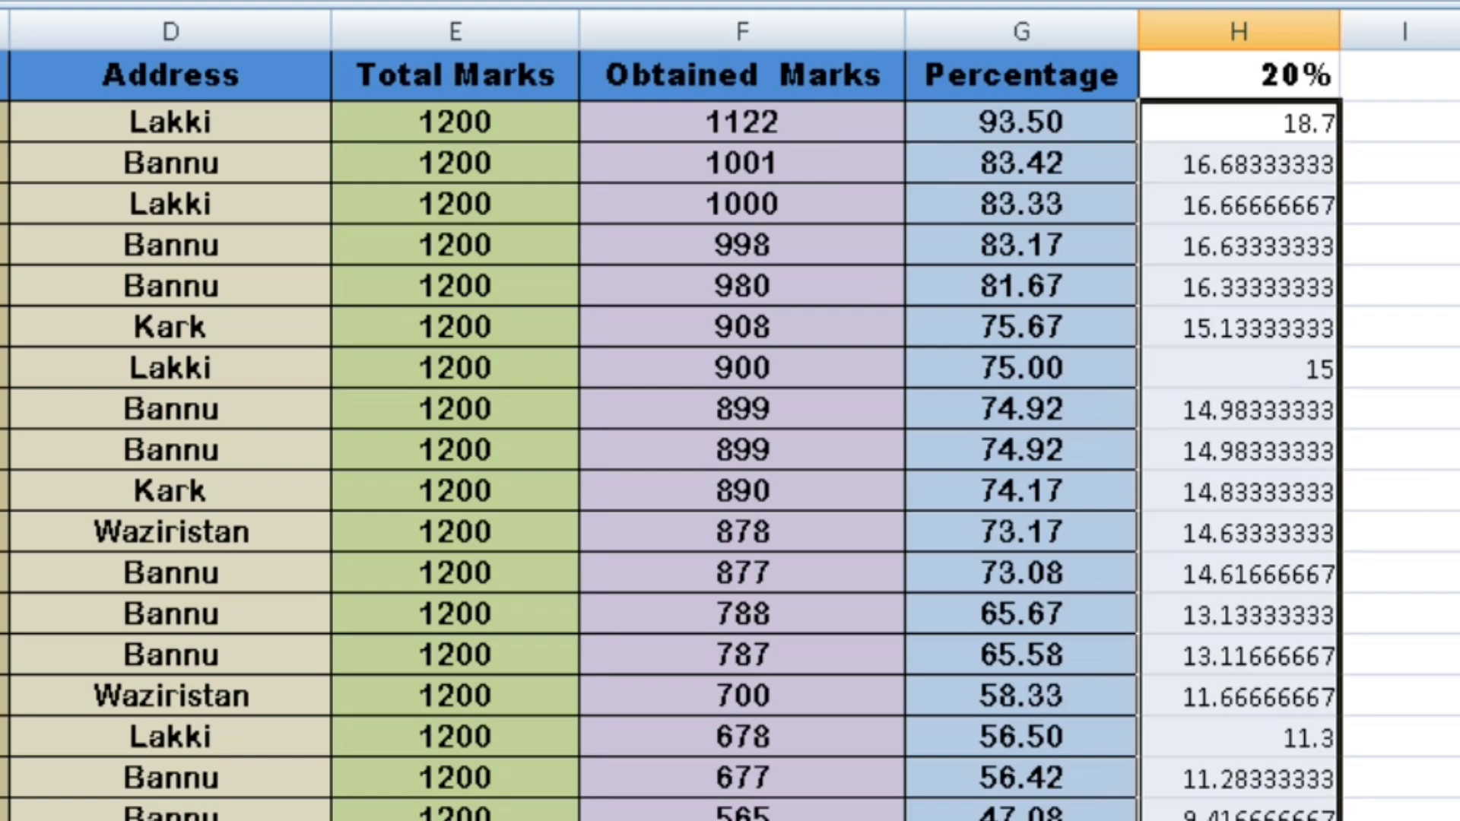